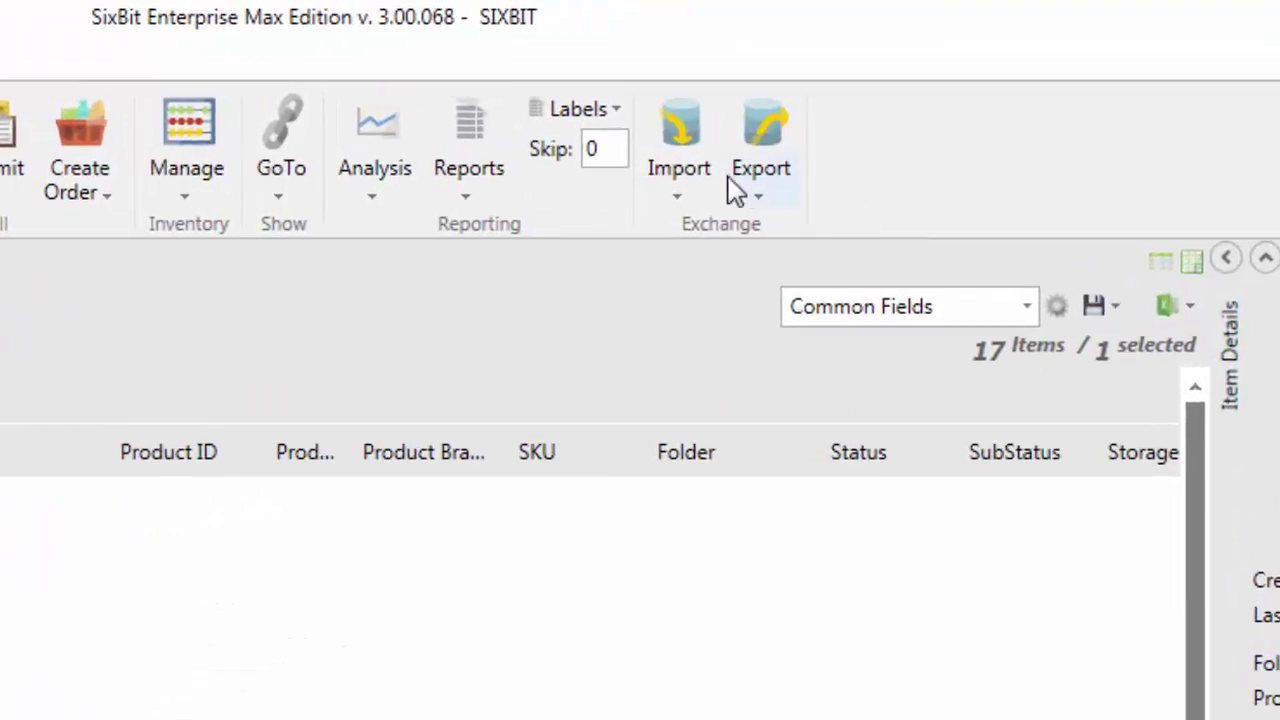
# - Look over the import options without choosing one, check running listings, then return to items for sale
pyautogui.click(857, 91)
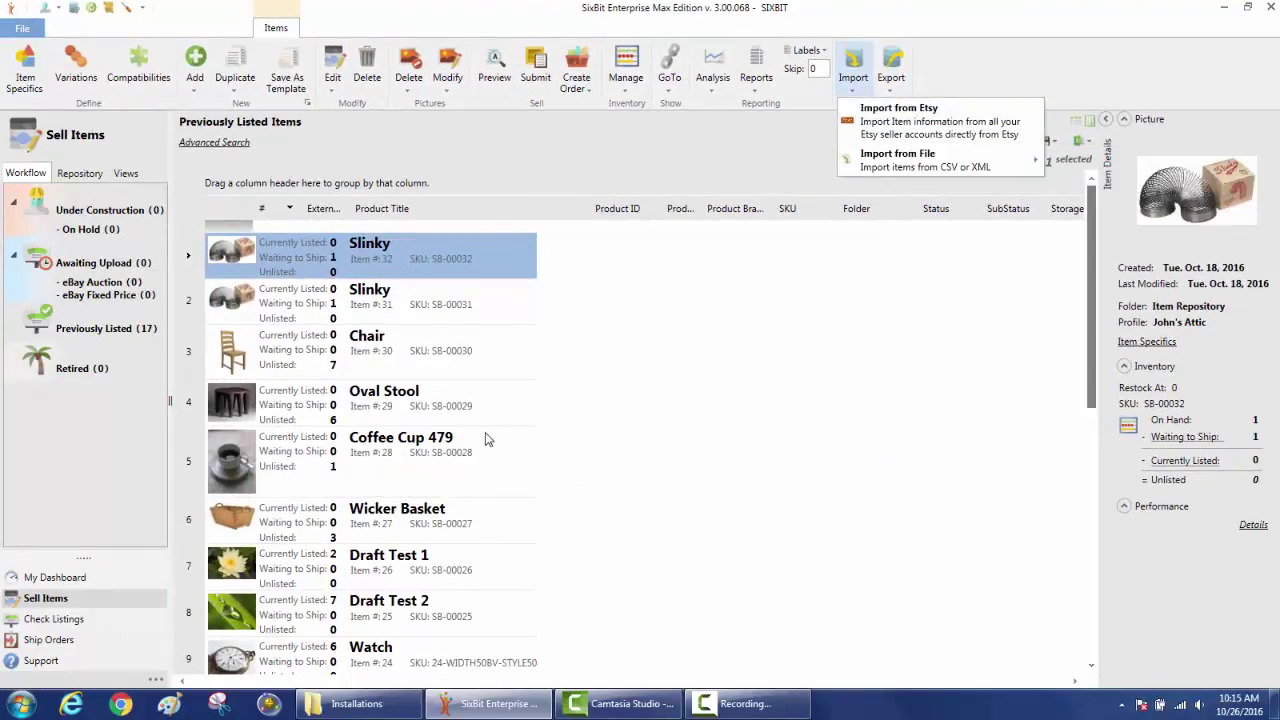
pyautogui.click(586, 572)
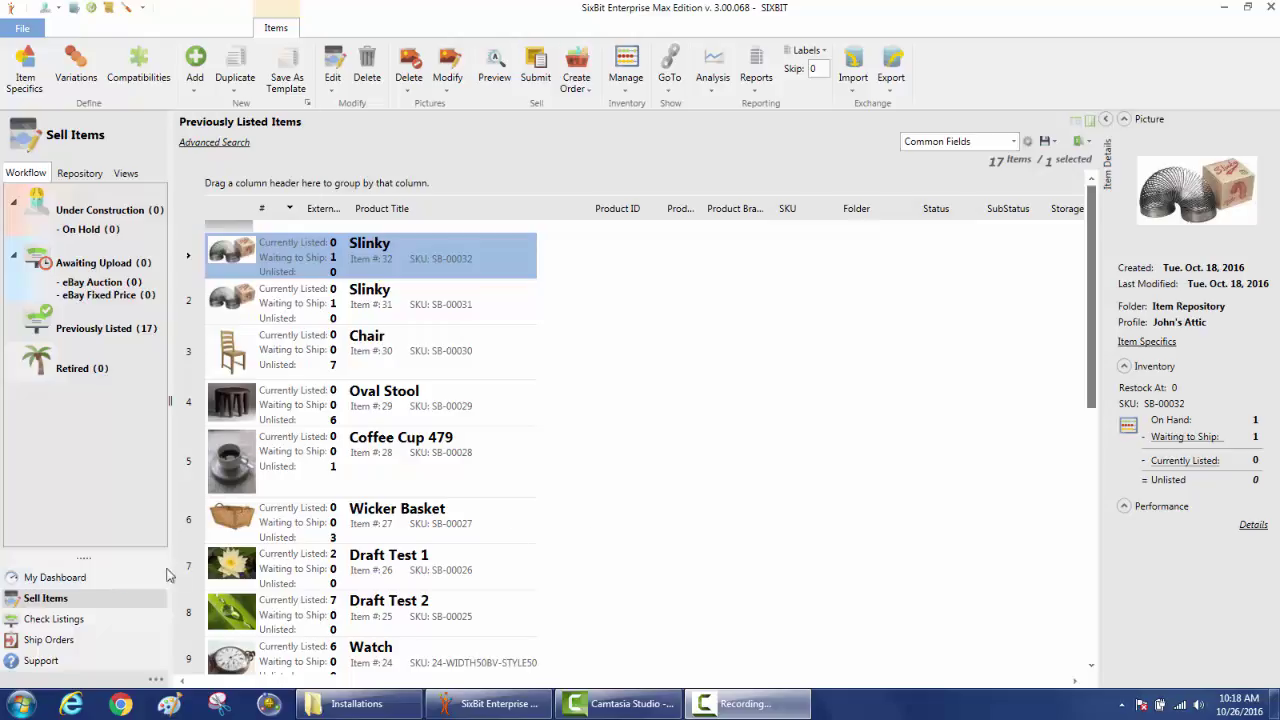
pyautogui.click(54, 619)
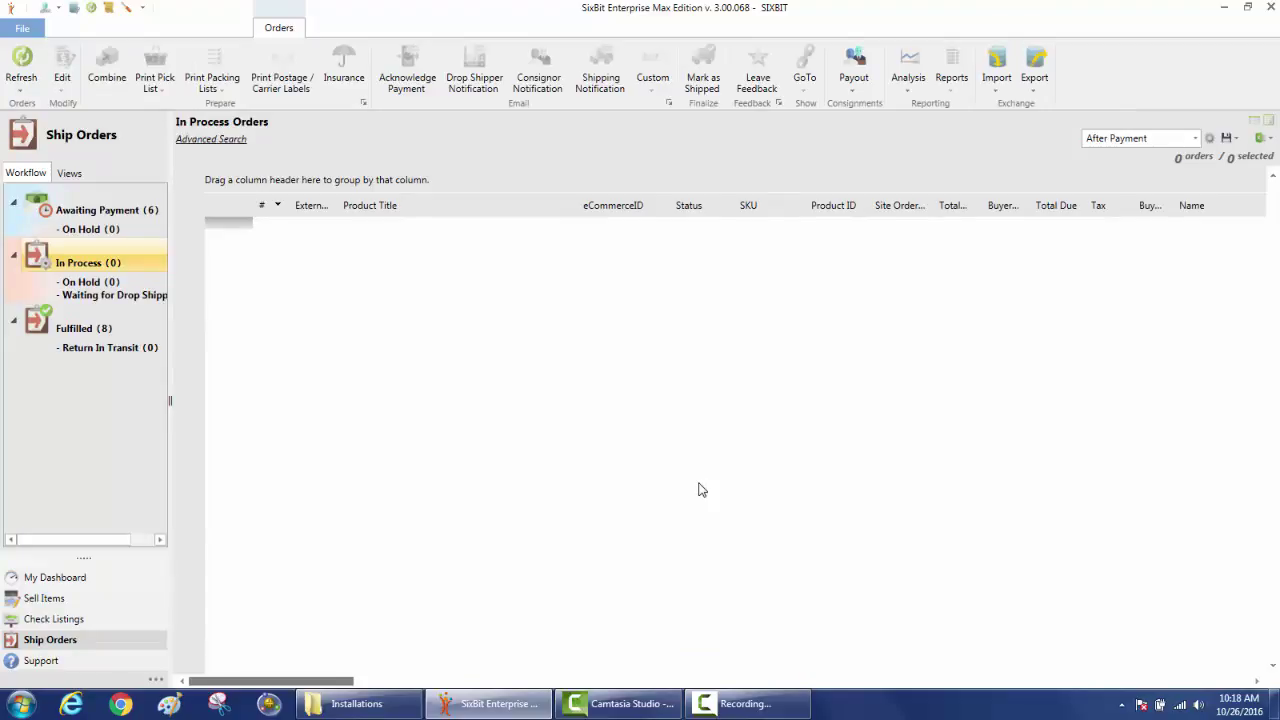
pyautogui.click(37, 599)
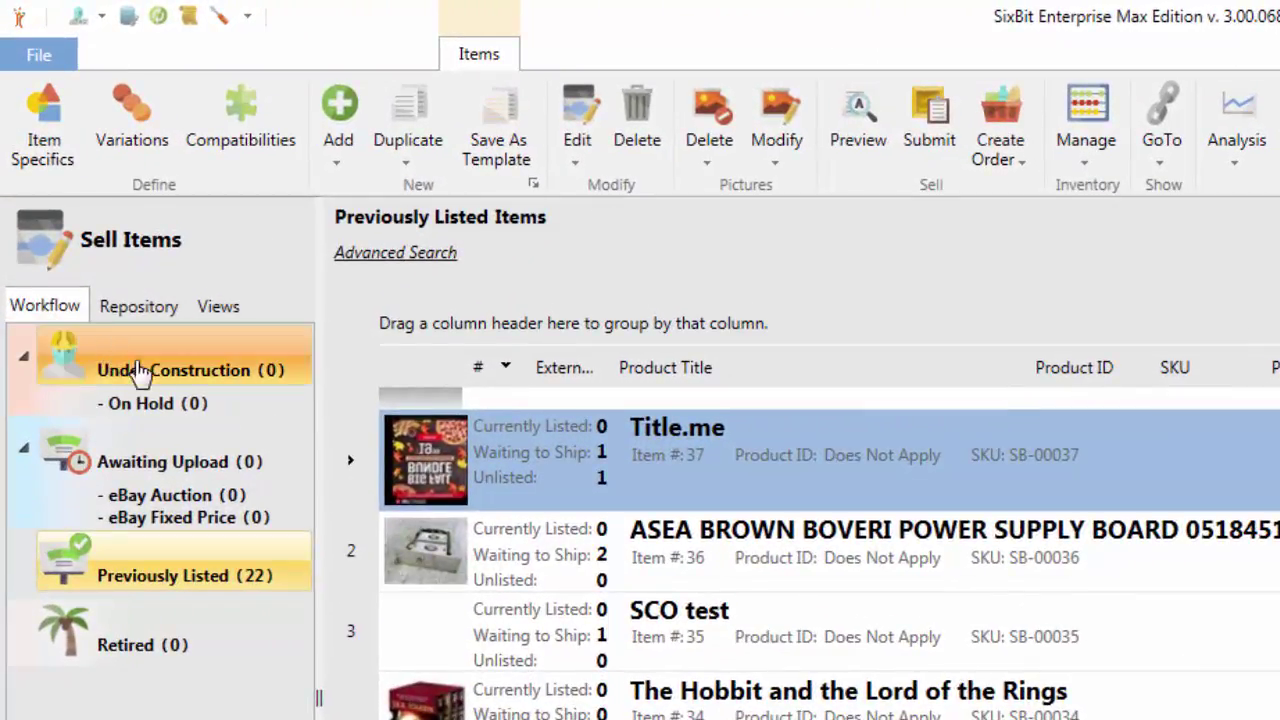
# - Add a New Folder under Item Repository and a nested New Folder inside it
pyautogui.moveTo(152, 377)
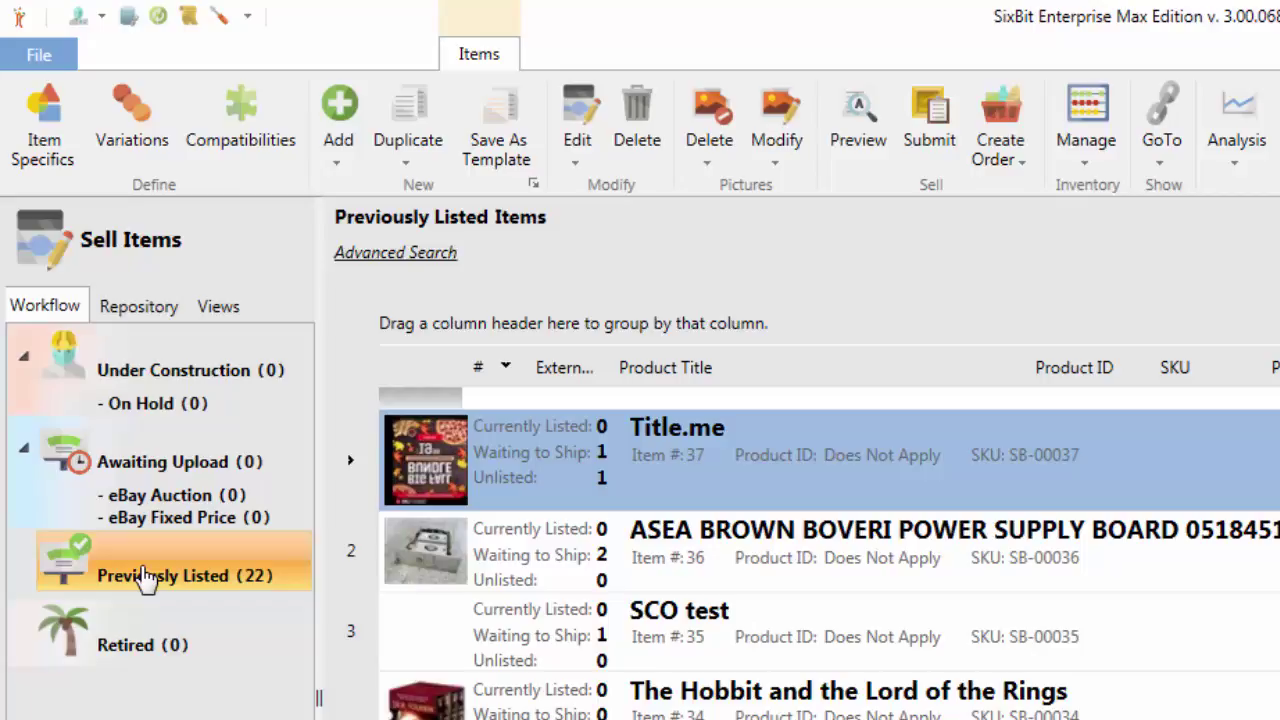
pyautogui.click(140, 307)
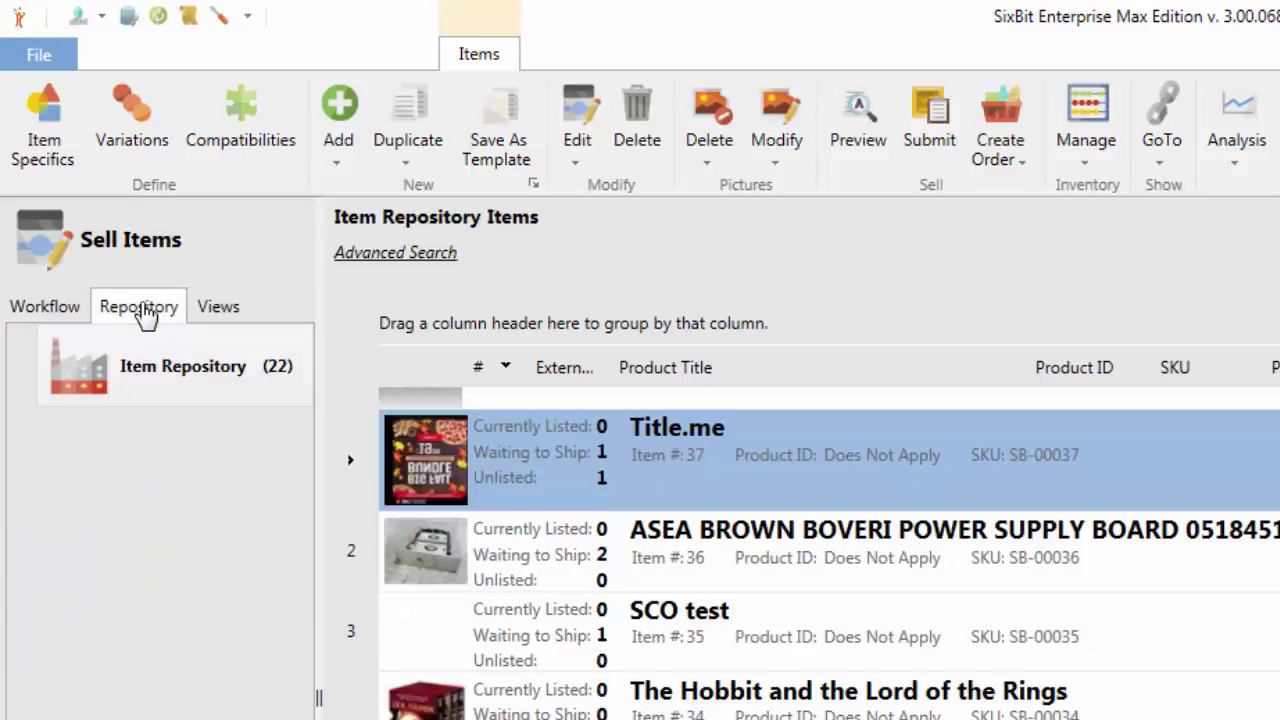
pyautogui.rightClick(137, 371)
pyautogui.click(228, 389)
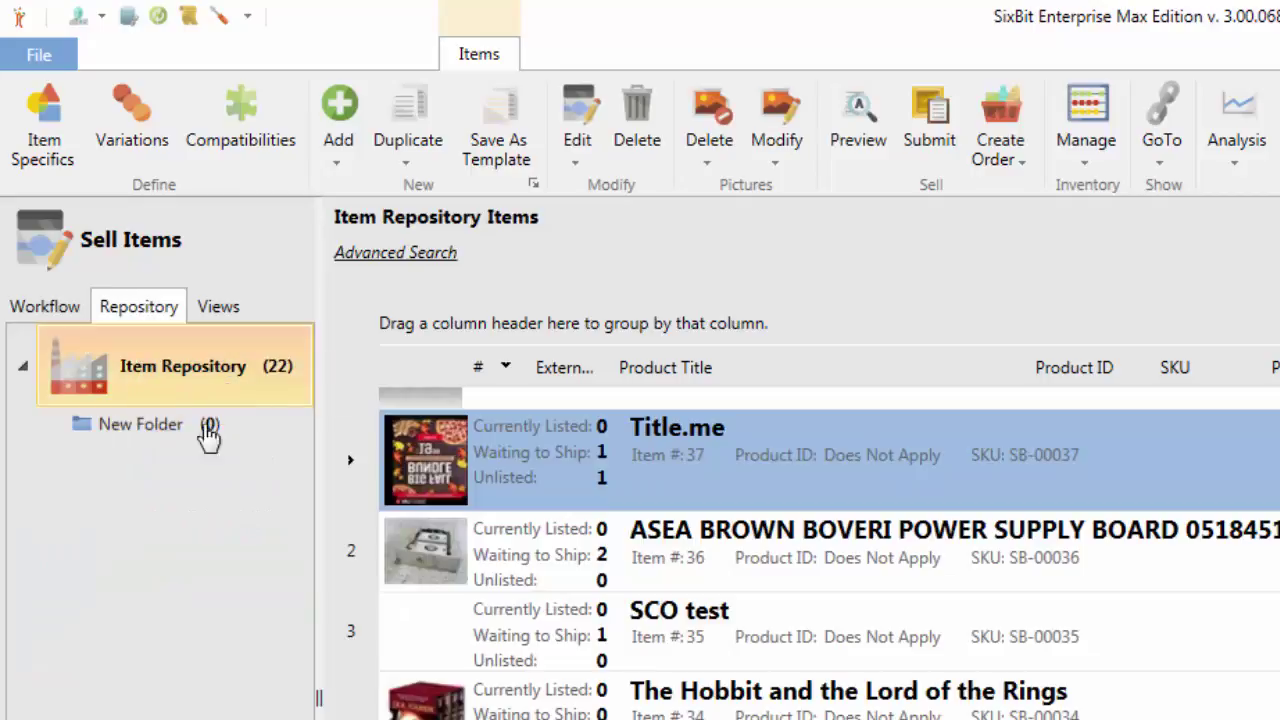
pyautogui.rightClick(140, 441)
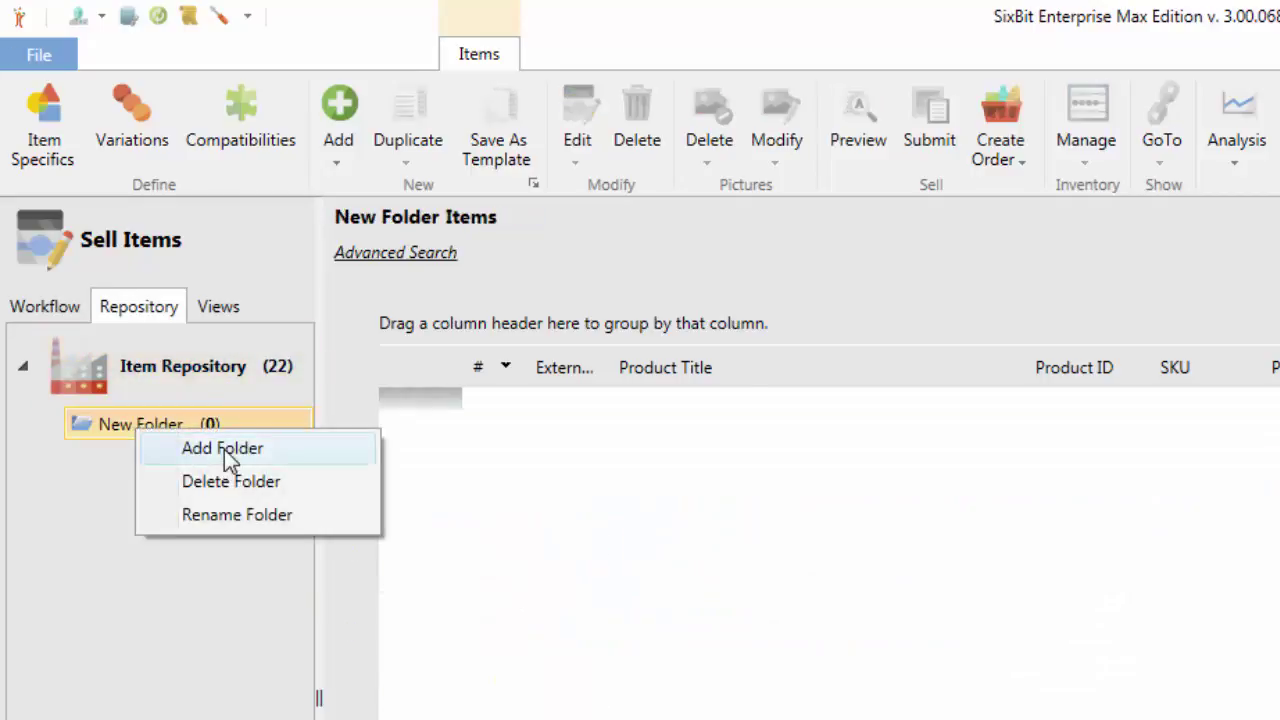
pyautogui.click(224, 449)
# - File the first repository item into New Folder and the ASEA item into the nested folder
pyautogui.click(157, 377)
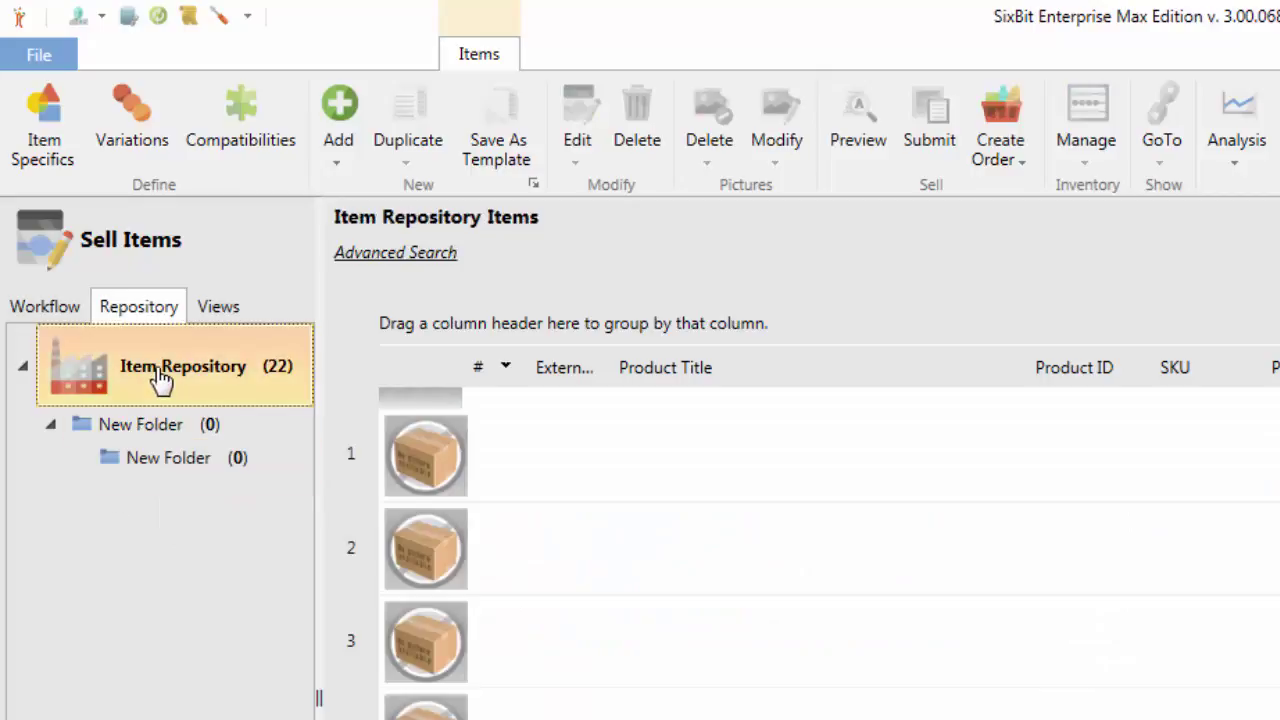
pyautogui.click(414, 462)
pyautogui.moveTo(437, 473); pyautogui.dragTo(145, 435)
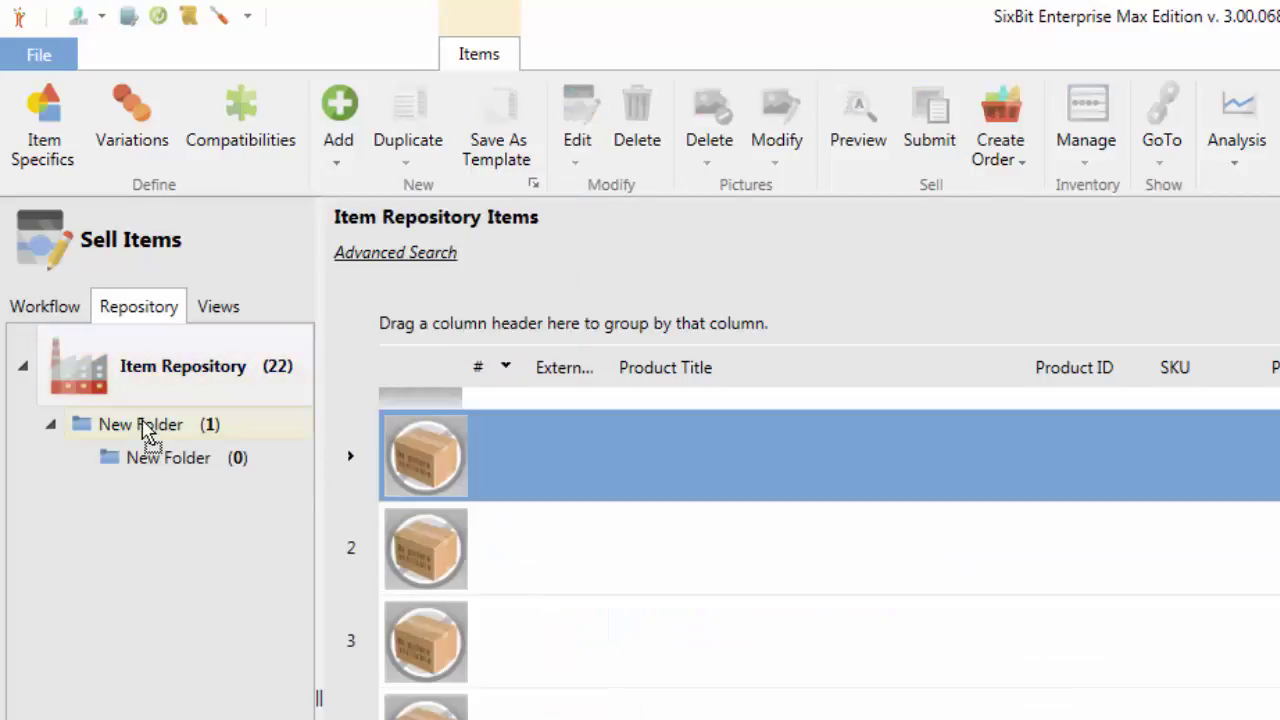
pyautogui.moveTo(475, 563)
pyautogui.moveTo(439, 548); pyautogui.dragTo(166, 486)
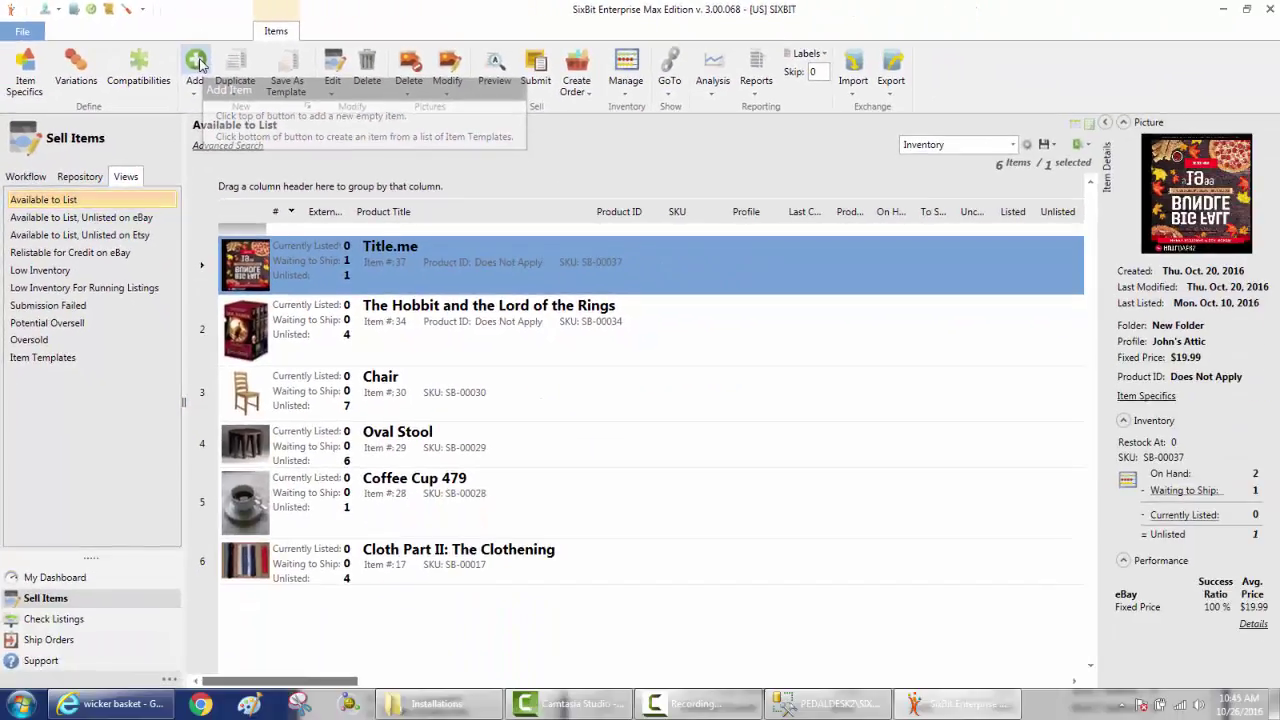
# - Create new item SB-00039, resize its window splitter, and view the eBay then Etsy settings
pyautogui.click(402, 120)
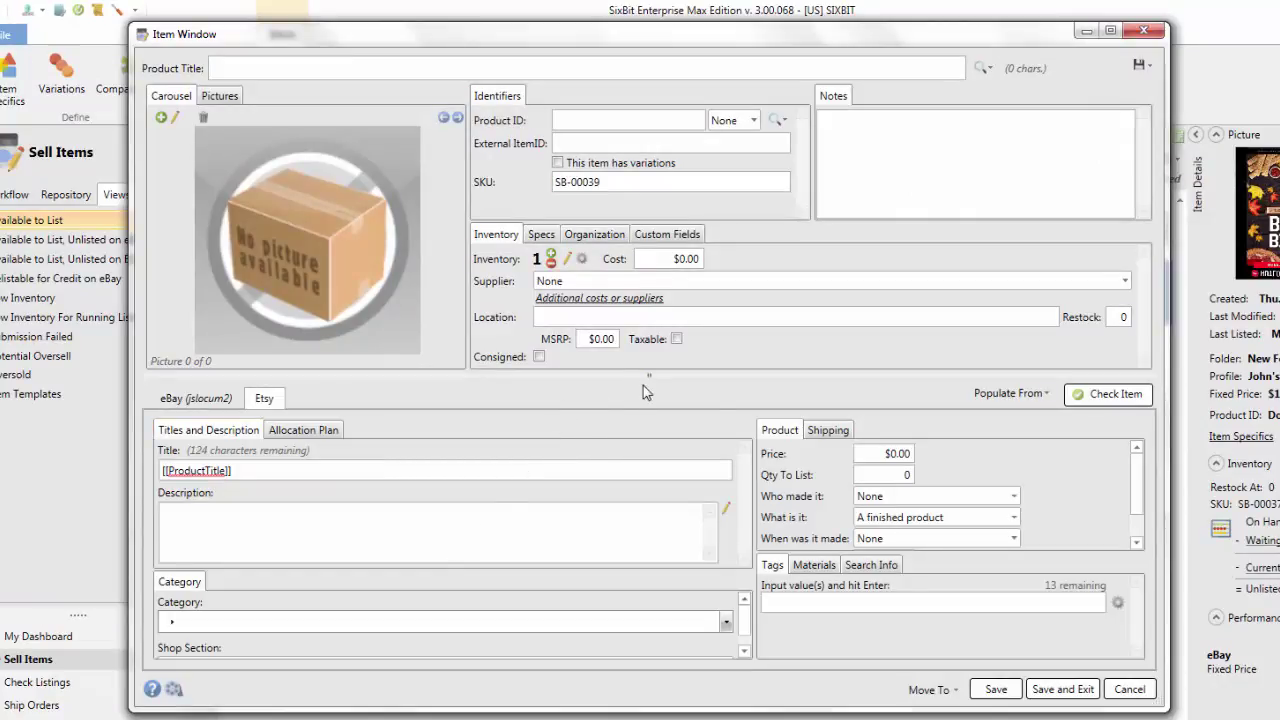
pyautogui.moveTo(649, 370); pyautogui.dragTo(649, 336)
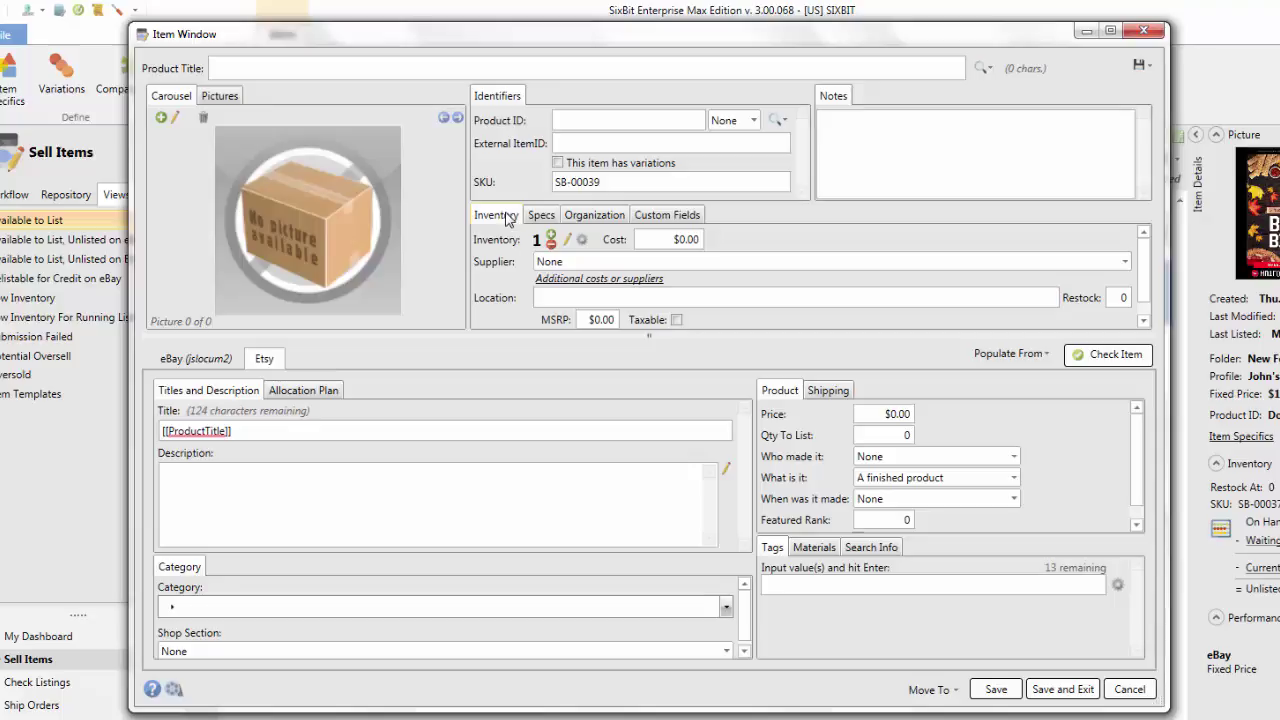
pyautogui.click(194, 366)
pyautogui.click(264, 366)
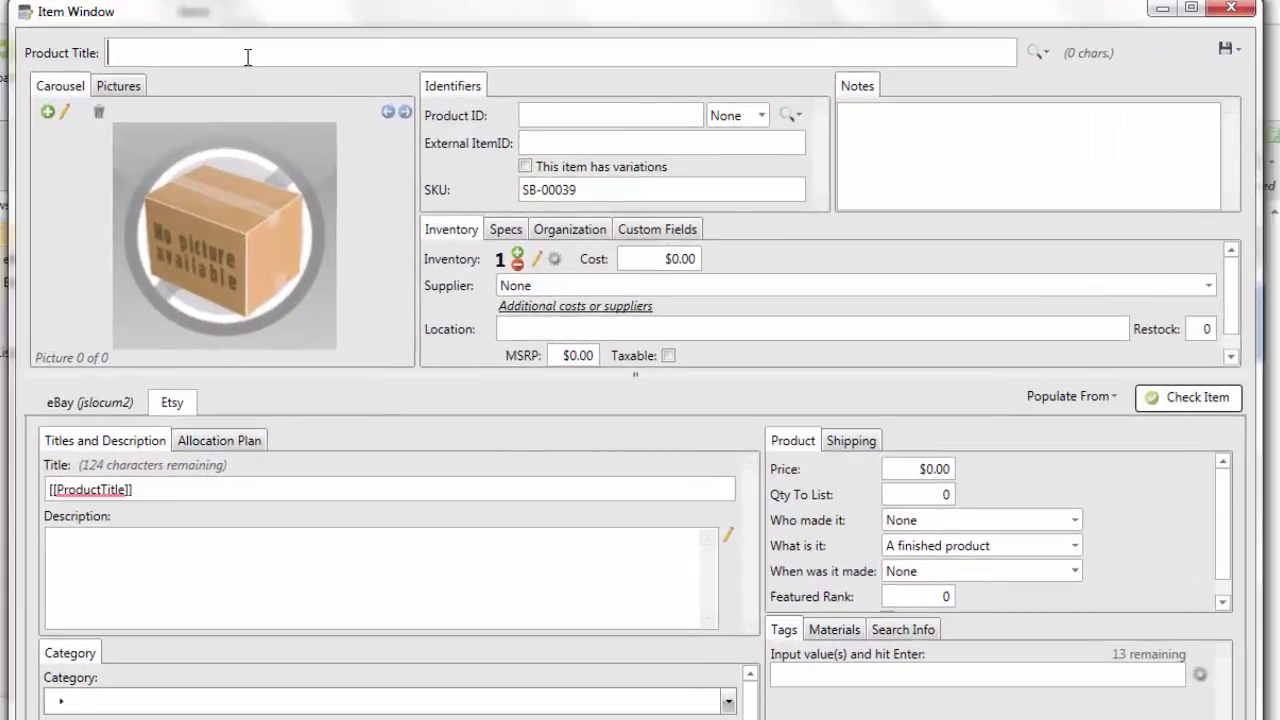
# - Title the item 'Wicker Basket', attach wickerbasket1 as its photo, and open it for editing
pyautogui.write('Wicker Basket')
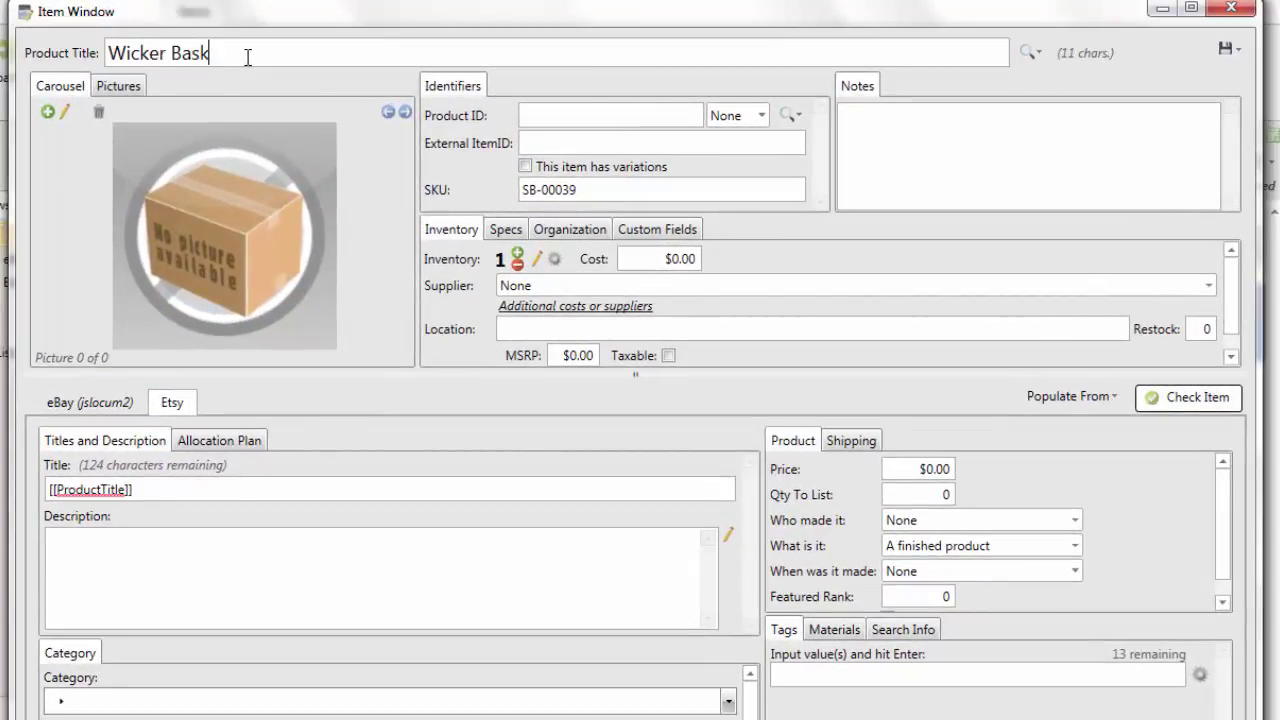
pyautogui.click(47, 112)
pyautogui.click(263, 247)
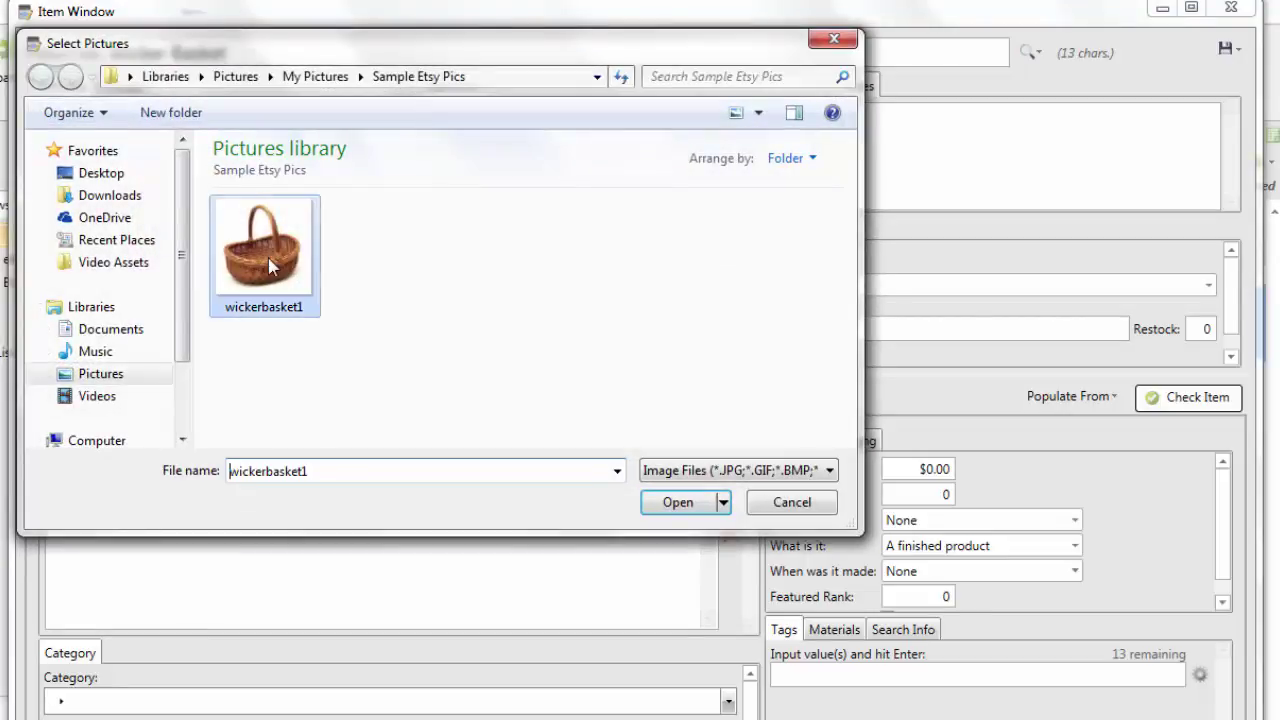
pyautogui.click(684, 505)
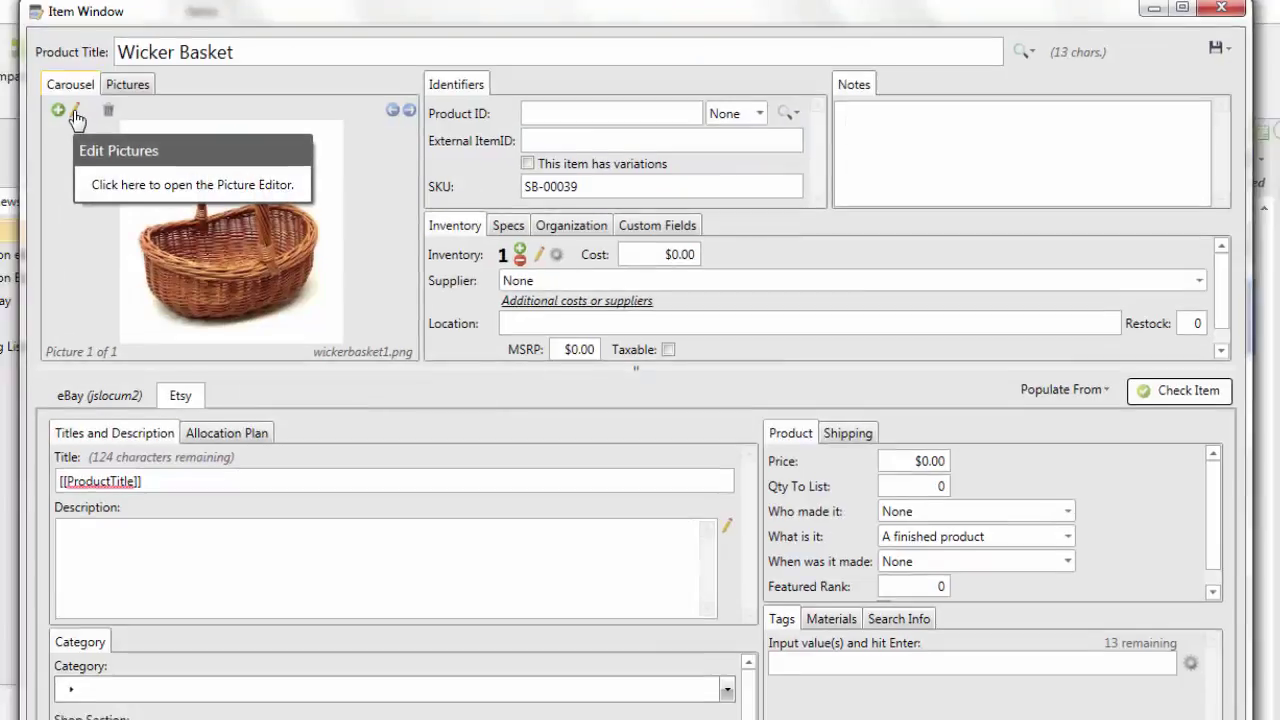
pyautogui.click(64, 112)
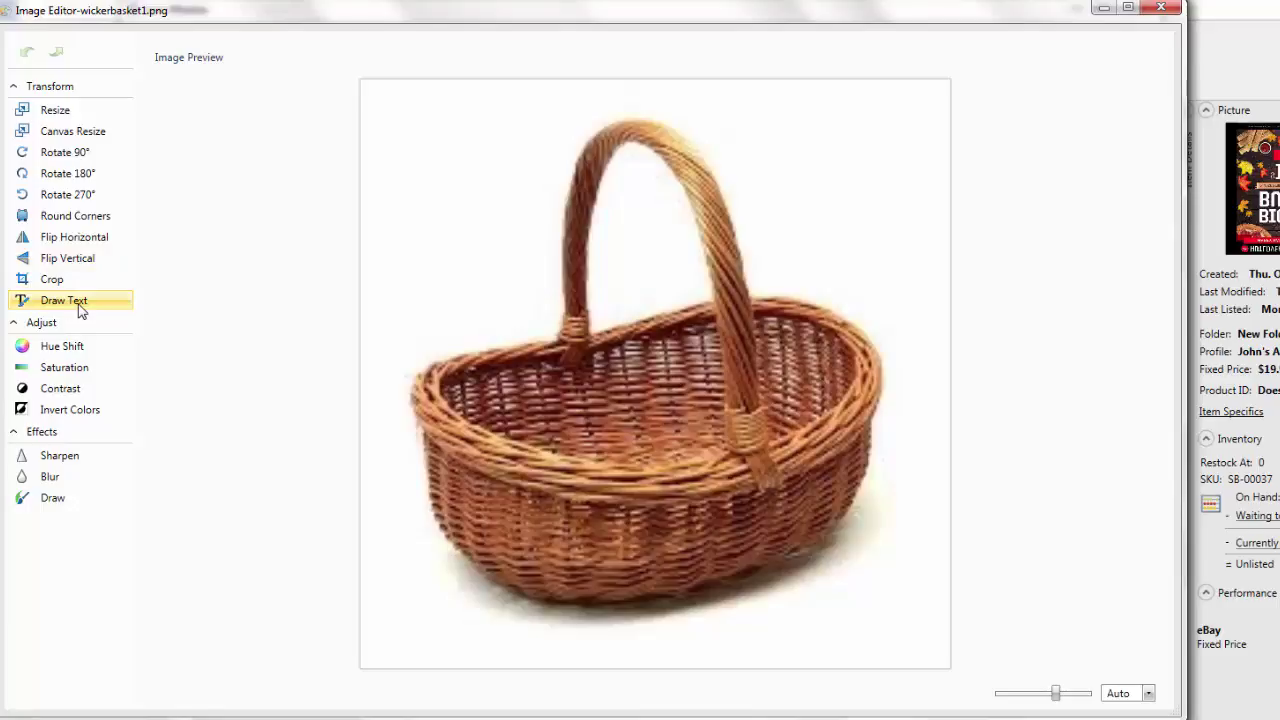
# - Close the Image Editor to return to the SB-00039 Item Window
pyautogui.click(1163, 9)
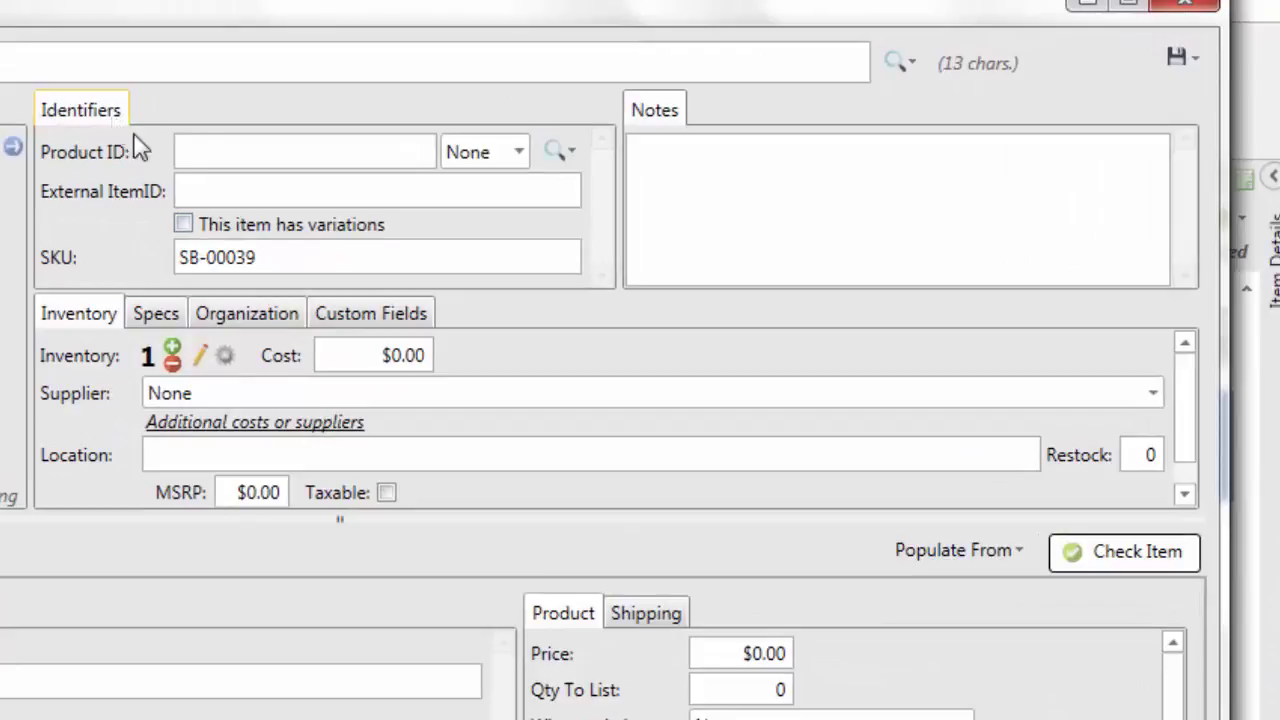
# - Add one unit to inventory and set the basket's weight to 1 lb
pyautogui.click(173, 355)
pyautogui.click(150, 318)
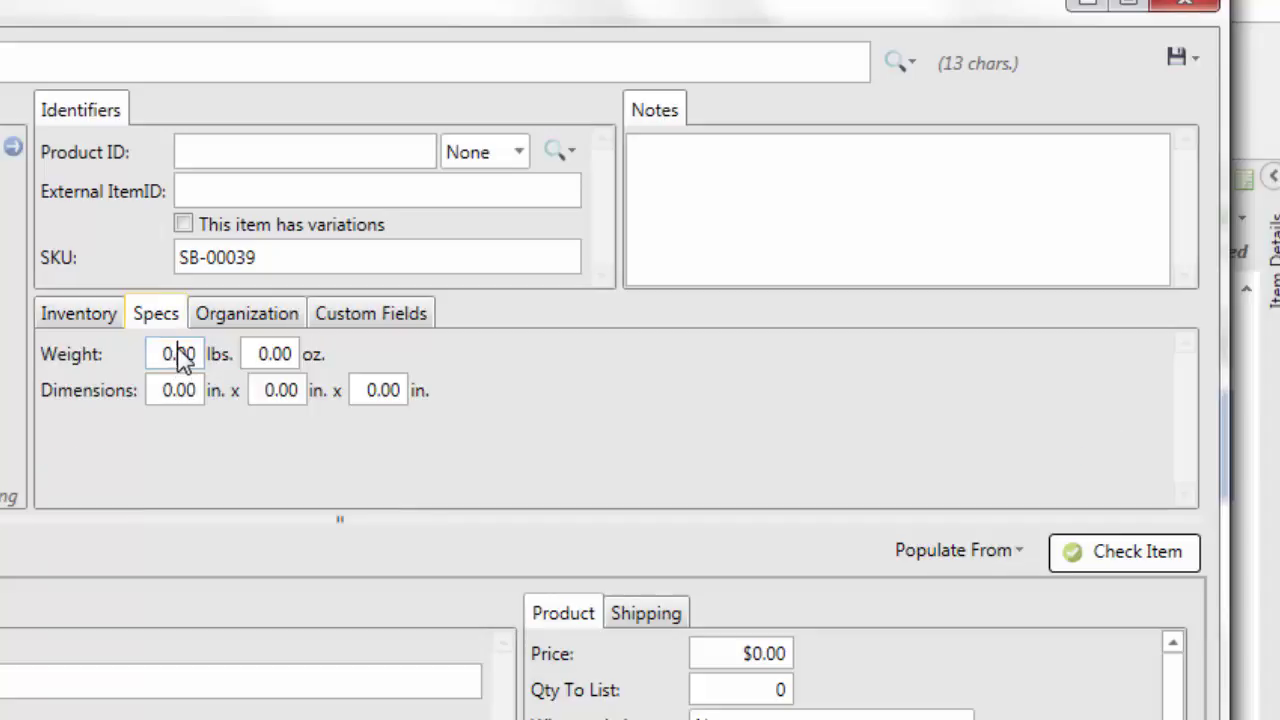
pyautogui.click(162, 352)
pyautogui.write('1.')
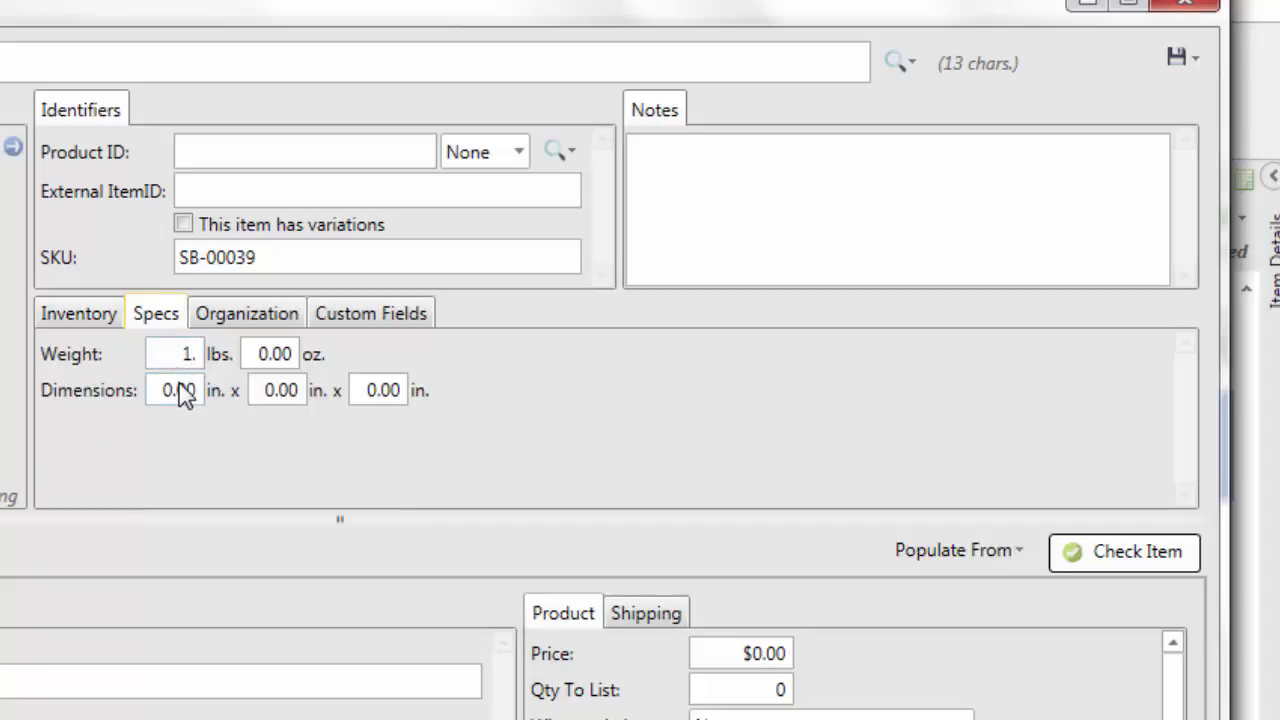
pyautogui.press('Tab')
# - Set the basket's dimensions to 12 × 12 × 16 inches
pyautogui.click(180, 392)
pyautogui.write('12')
pyautogui.press('Tab')
pyautogui.write('12')
pyautogui.press('Tab')
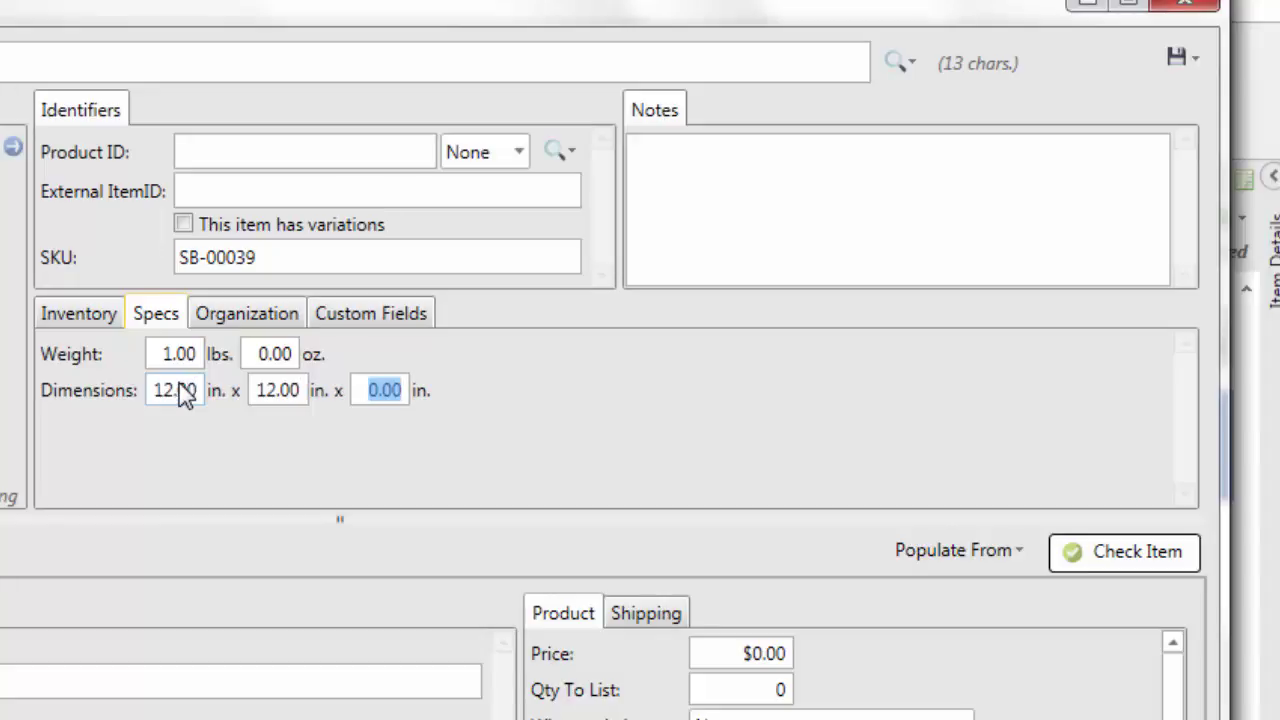
pyautogui.write('16.')
pyautogui.press('Tab')
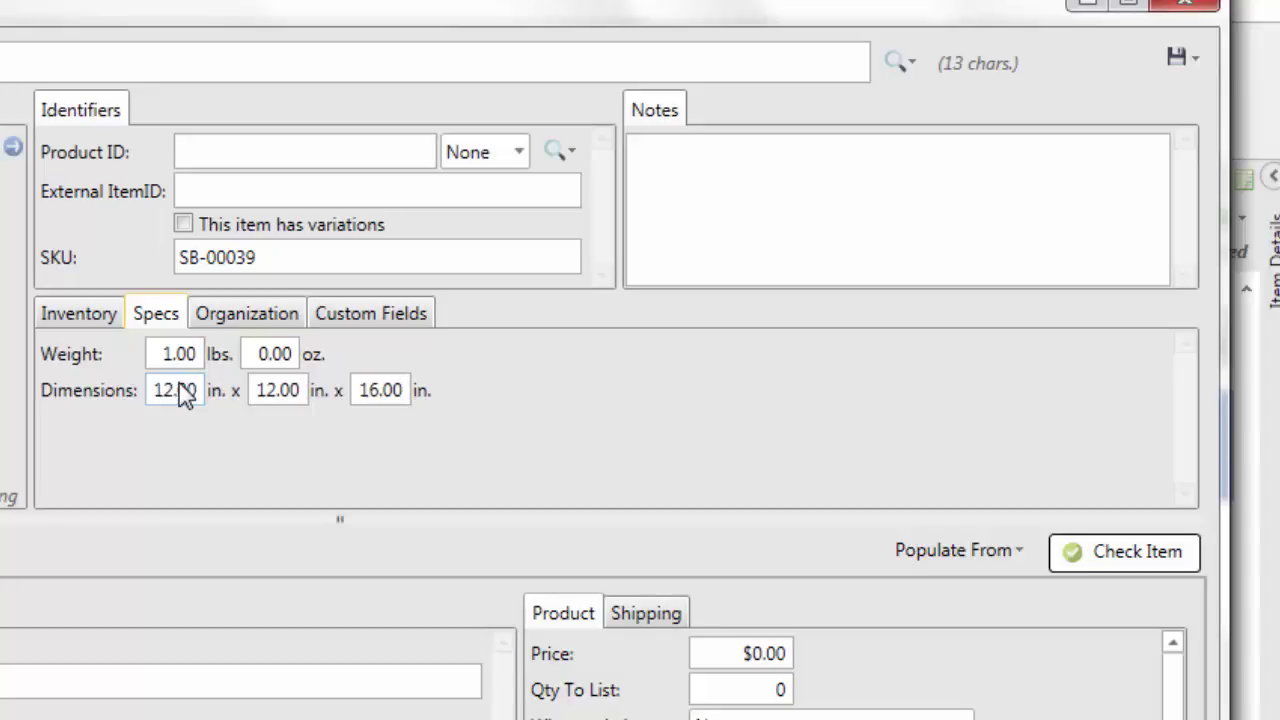
# - Review the Organization and Custom Fields tabs, then return to Inventory
pyautogui.click(240, 330)
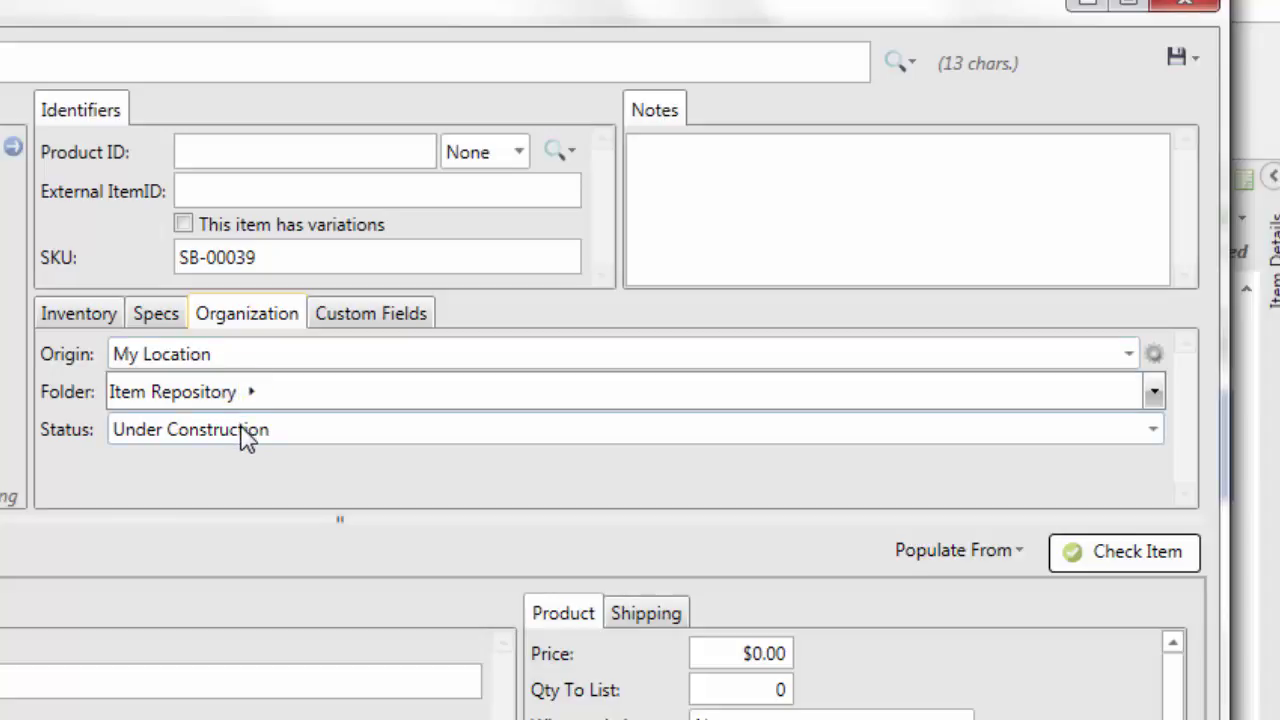
pyautogui.click(372, 318)
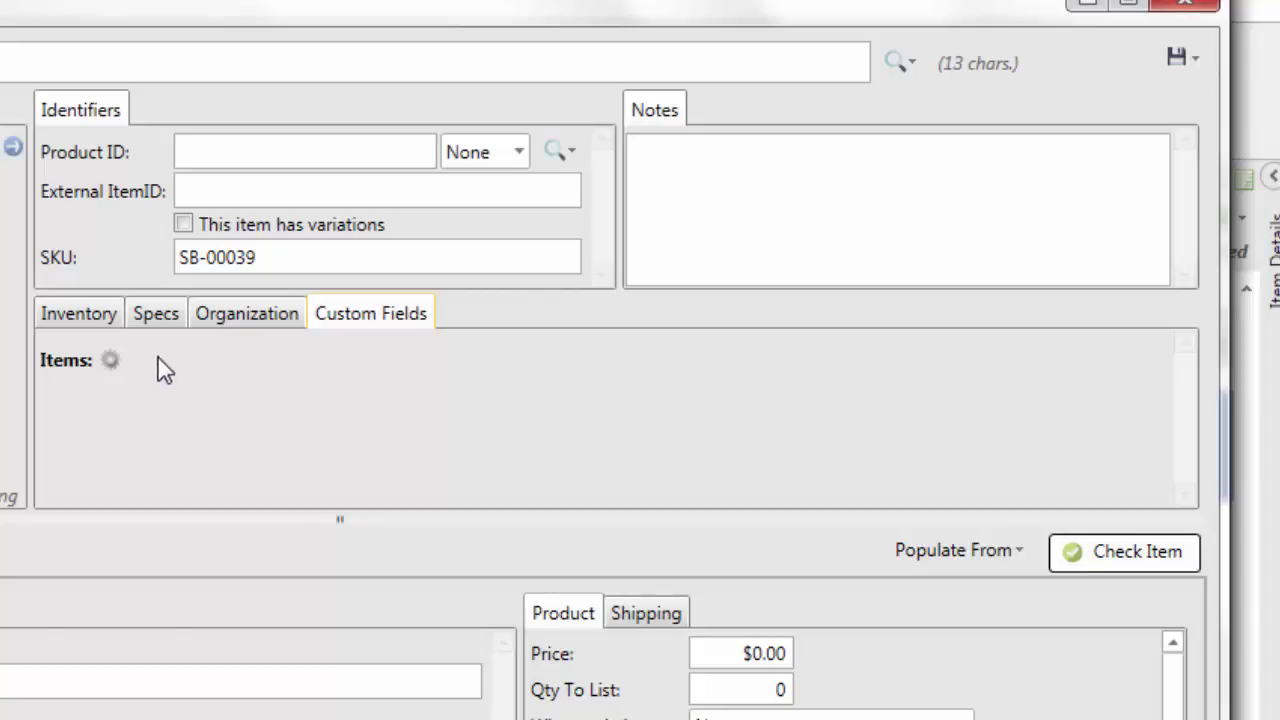
pyautogui.click(79, 313)
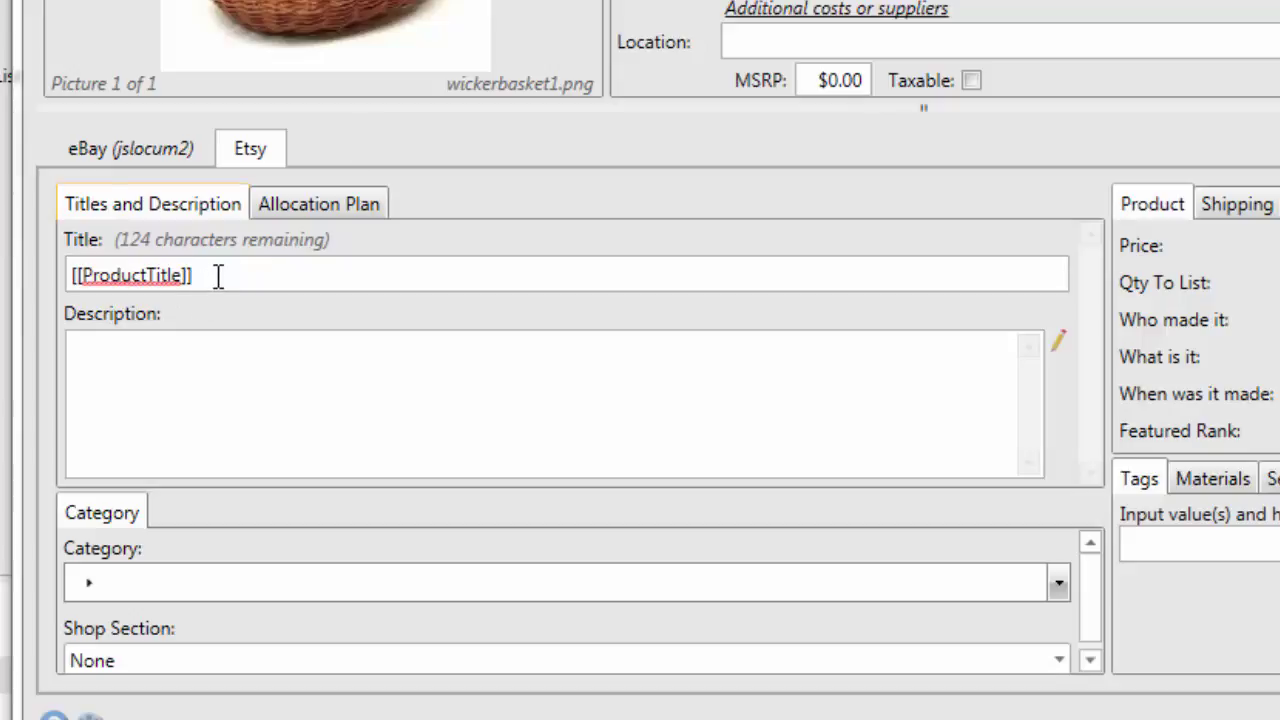
# - Start the Etsy description 'Nice wicker baske' and set the category to Home & Living
pyautogui.click(223, 389)
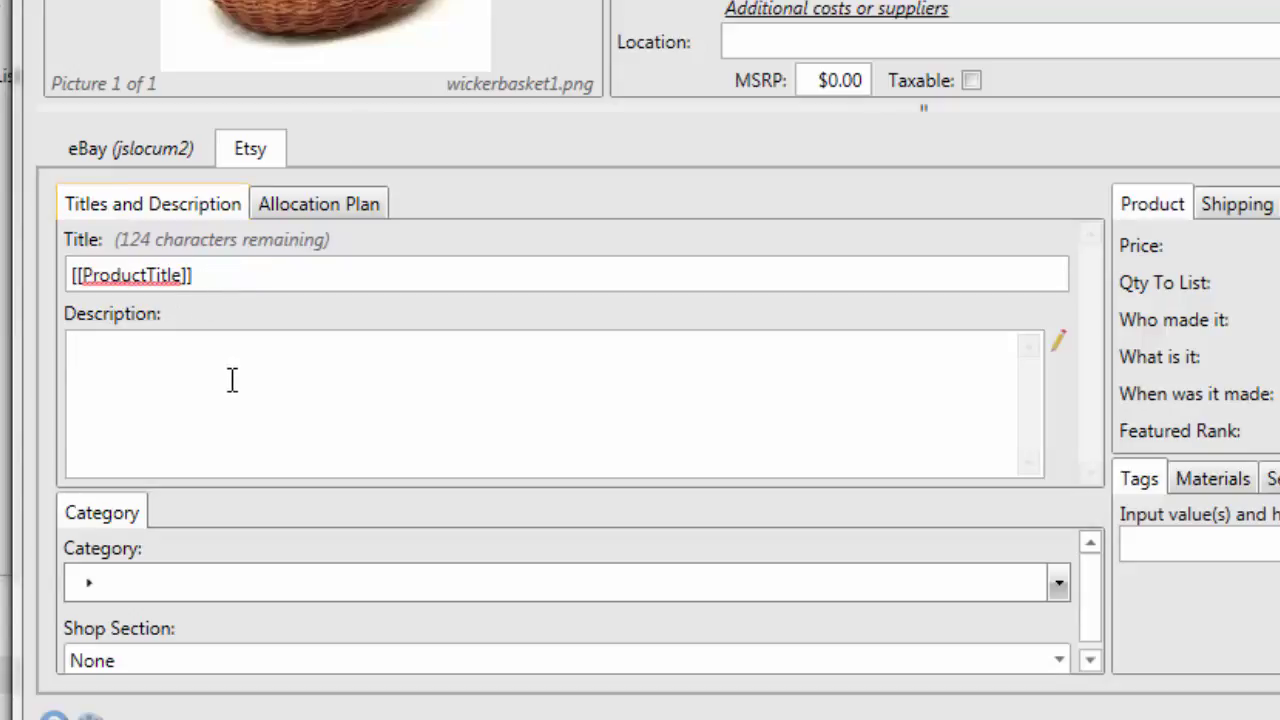
pyautogui.write('Nice wicker basket')
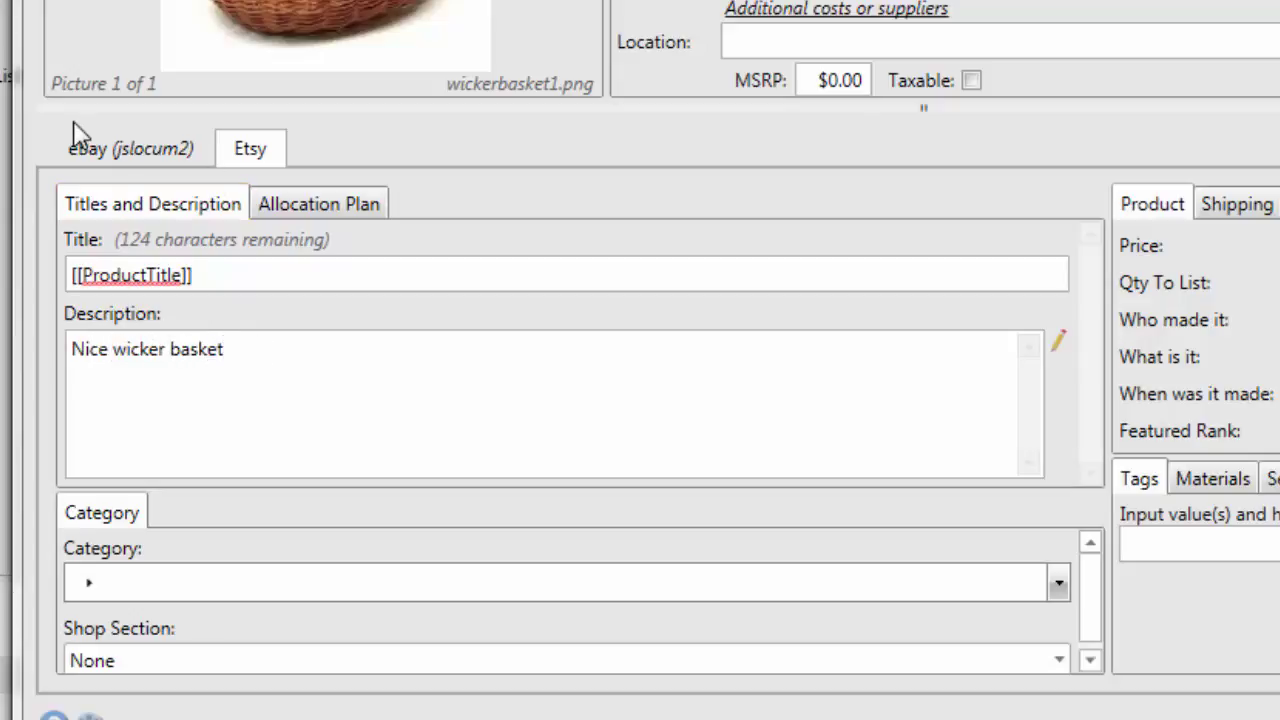
pyautogui.click(98, 580)
pyautogui.click(90, 582)
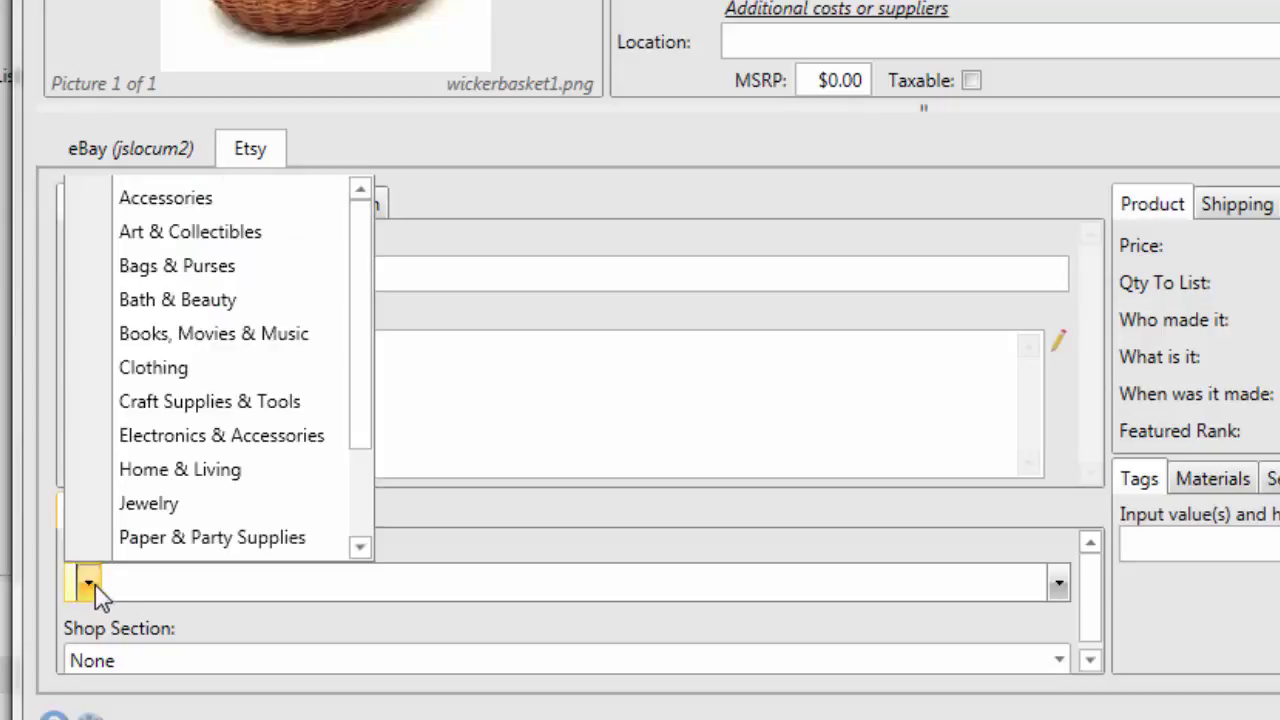
pyautogui.click(195, 470)
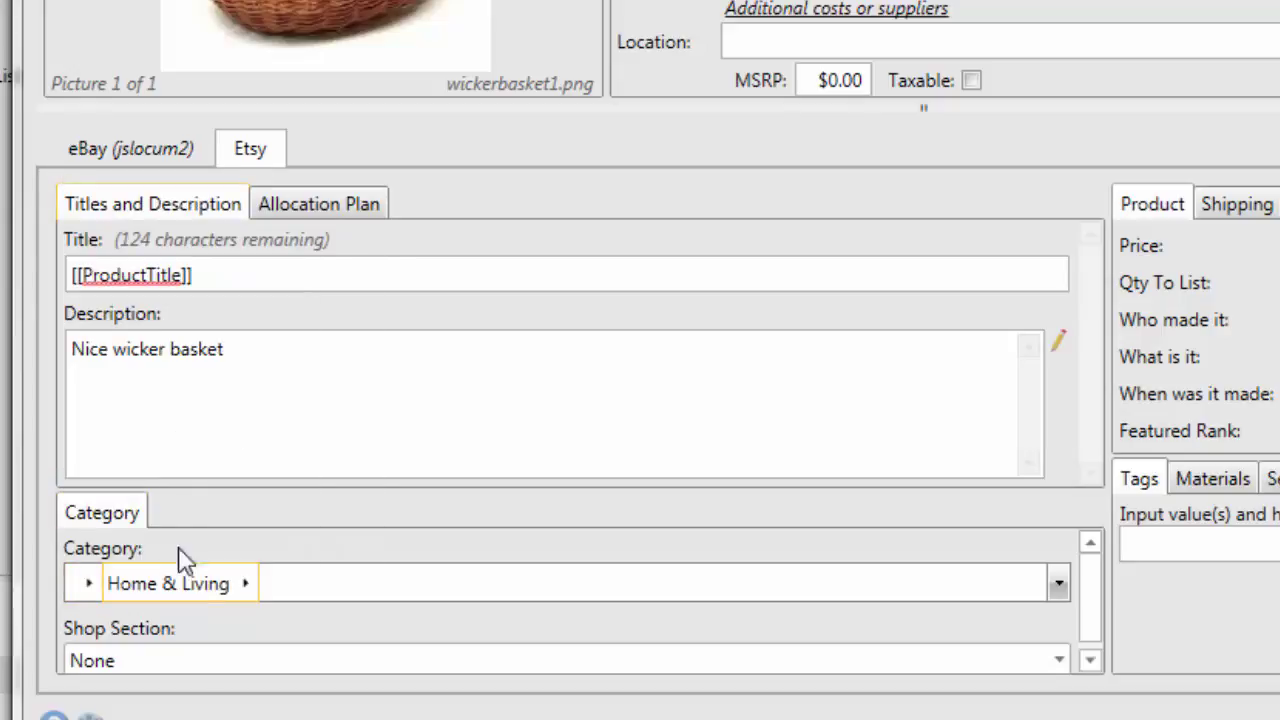
# - Narrow the category to Home Décor › Baskets & Bowls and choose the Chairs shop section
pyautogui.click(248, 588)
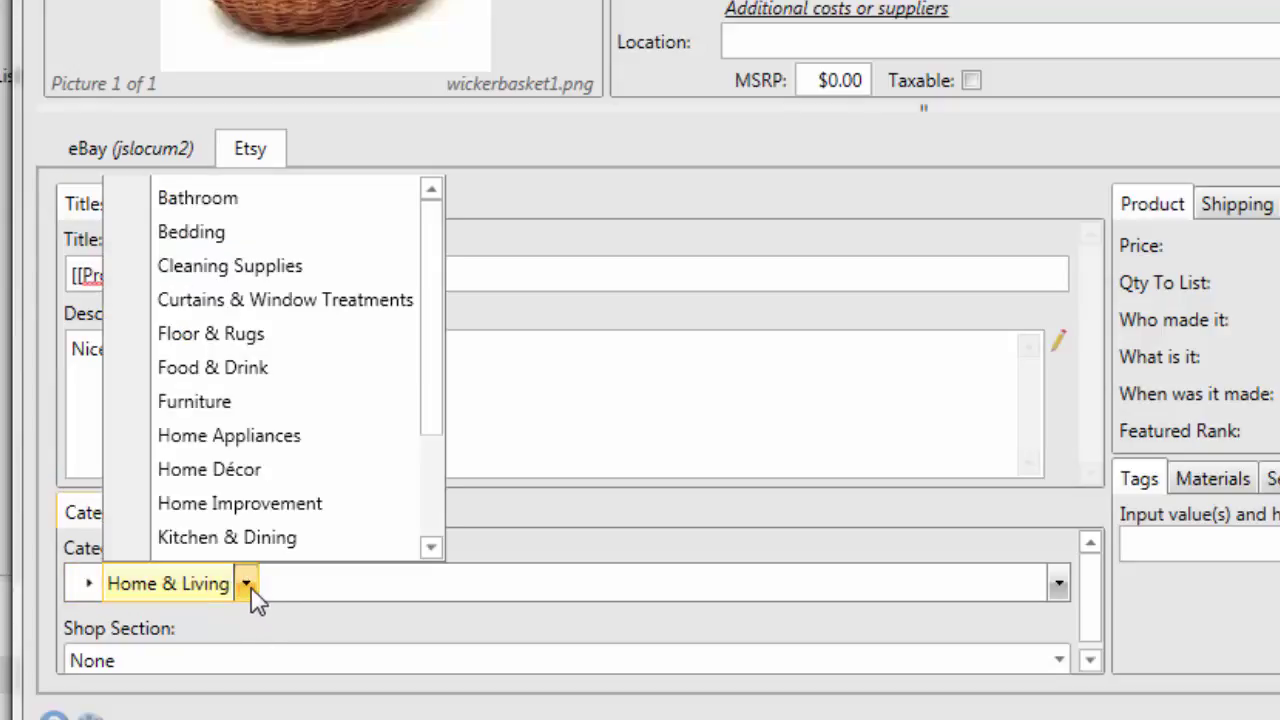
pyautogui.click(246, 472)
pyautogui.click(386, 588)
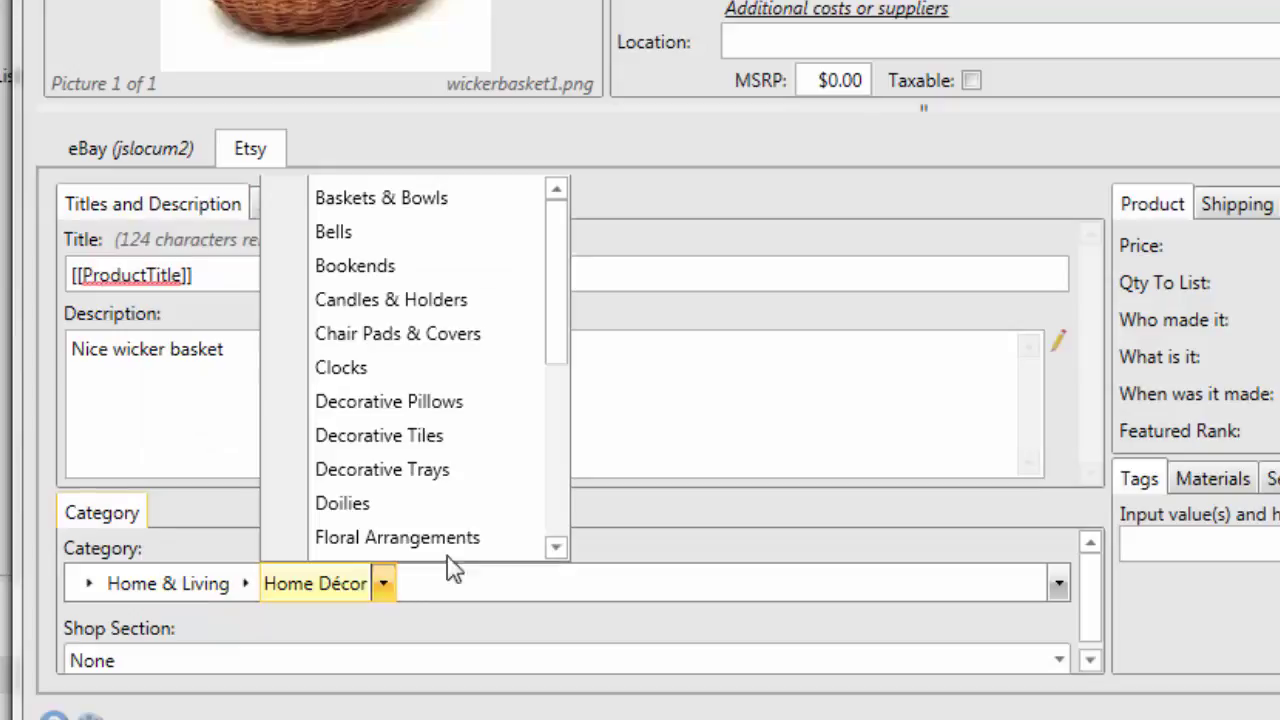
pyautogui.click(430, 202)
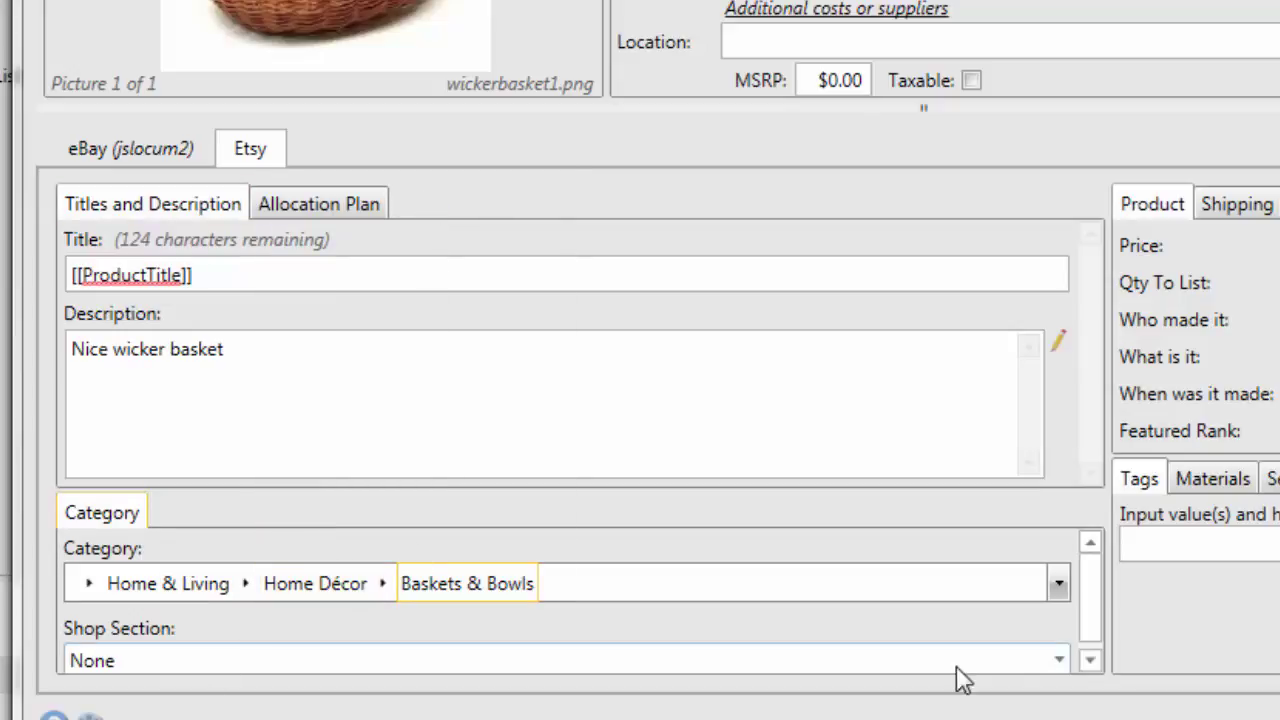
pyautogui.click(1059, 660)
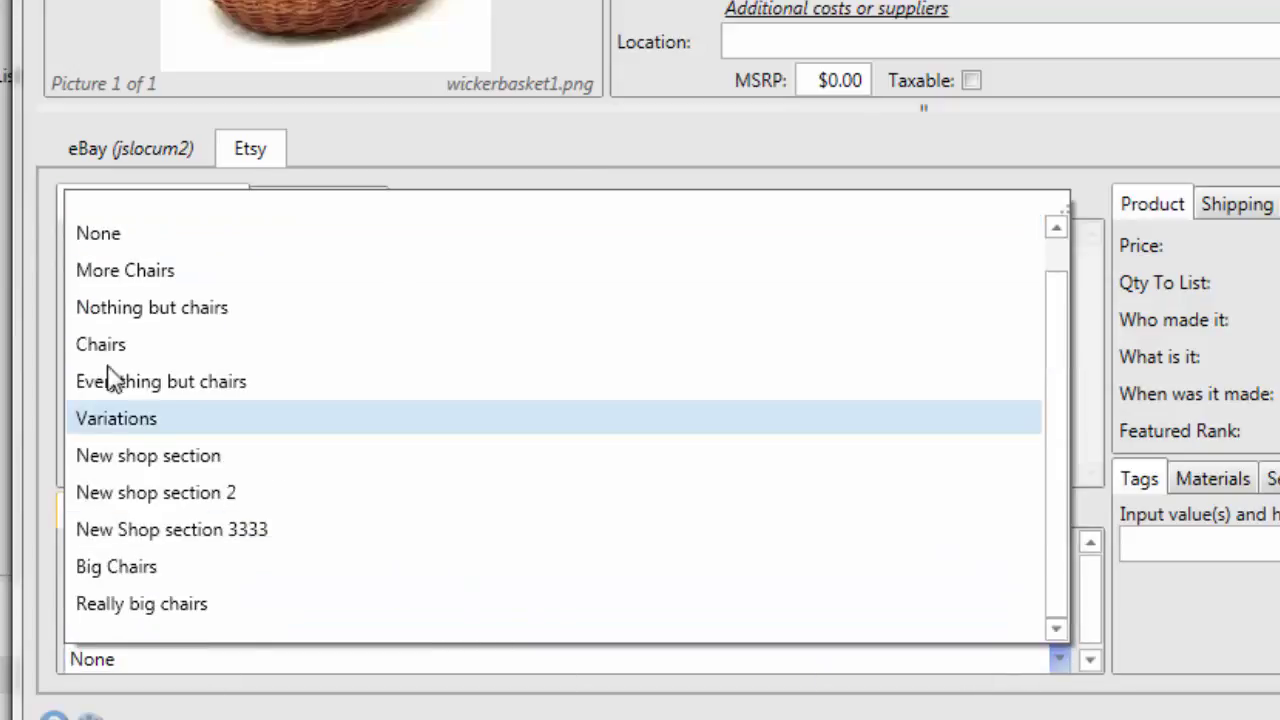
pyautogui.click(105, 345)
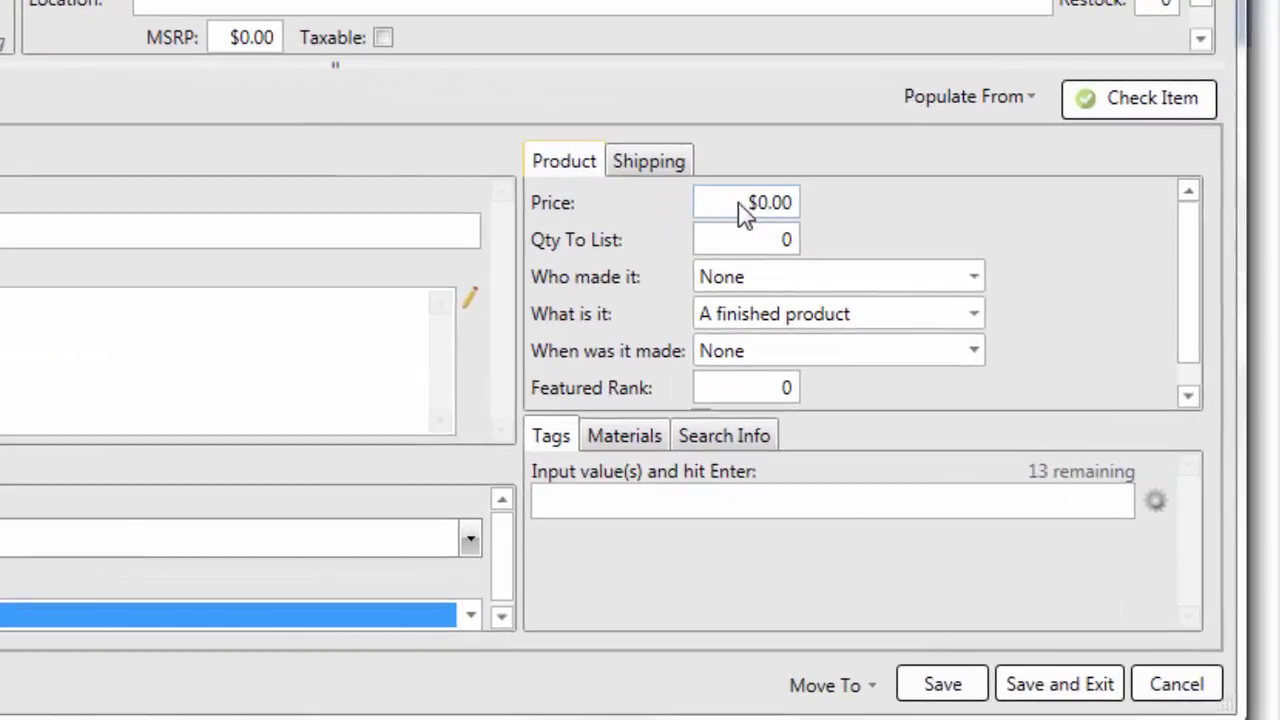
# - Set the Etsy price to 12.00 and quantity to list to 1
pyautogui.click(1093, 228)
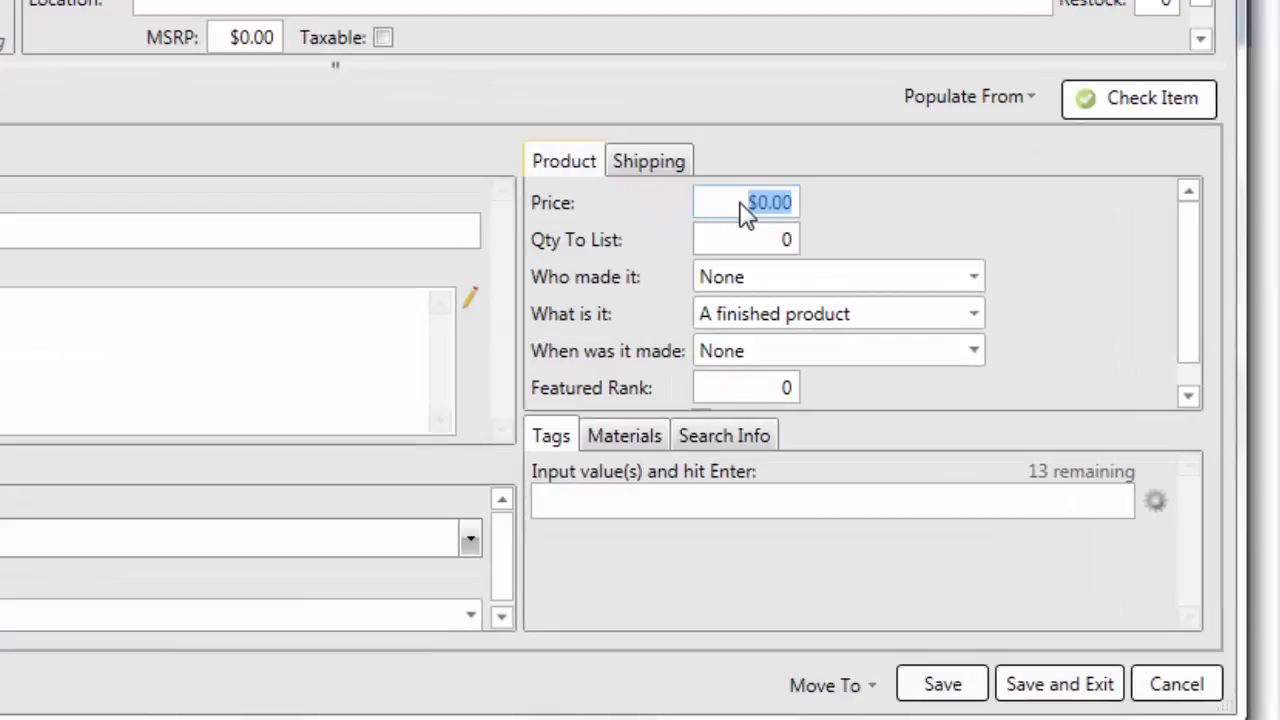
pyautogui.write('12.00')
pyautogui.click(773, 243)
pyautogui.write('1')
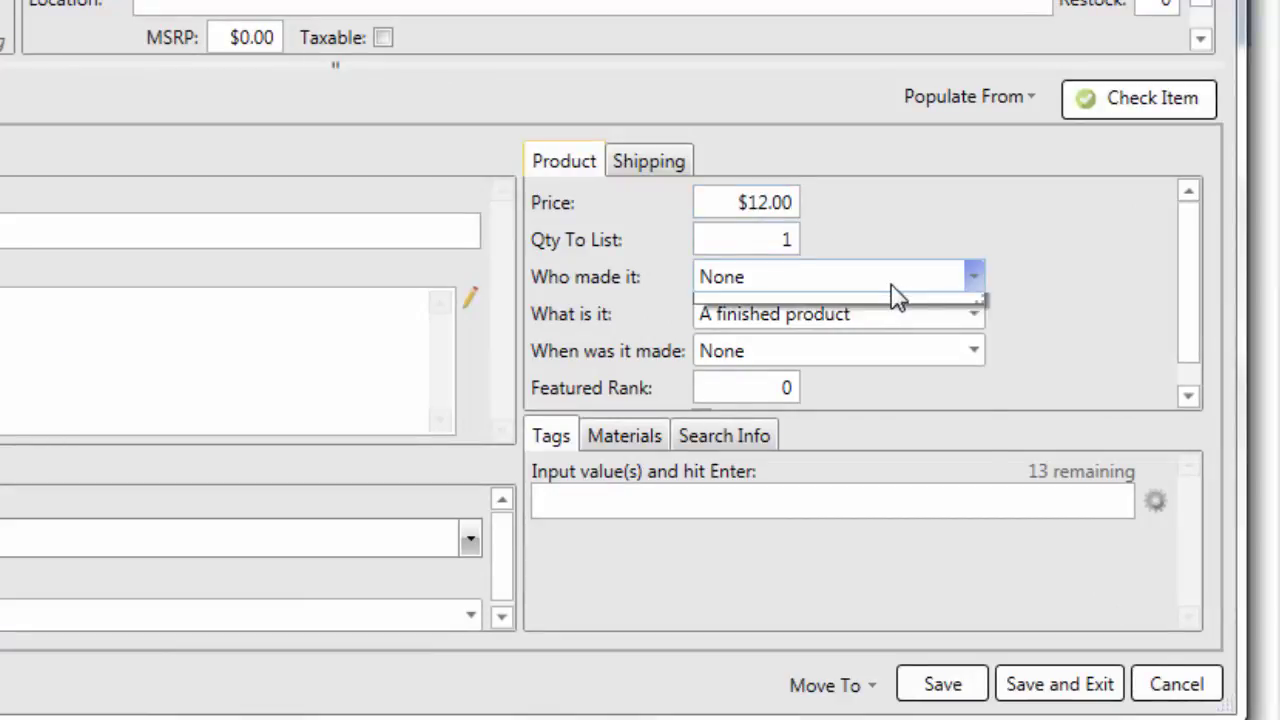
# - Set maker to Another company or person, type A finished product, made 2010-2016
pyautogui.click(889, 284)
pyautogui.click(822, 428)
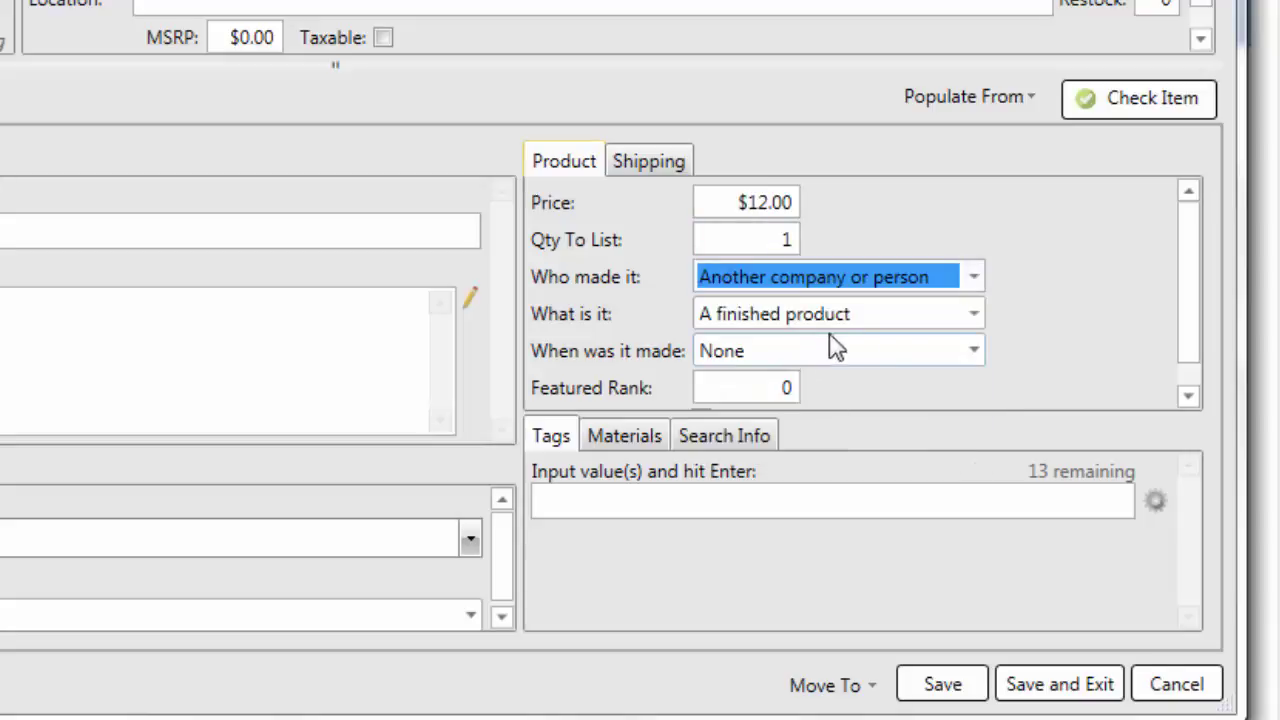
pyautogui.click(920, 320)
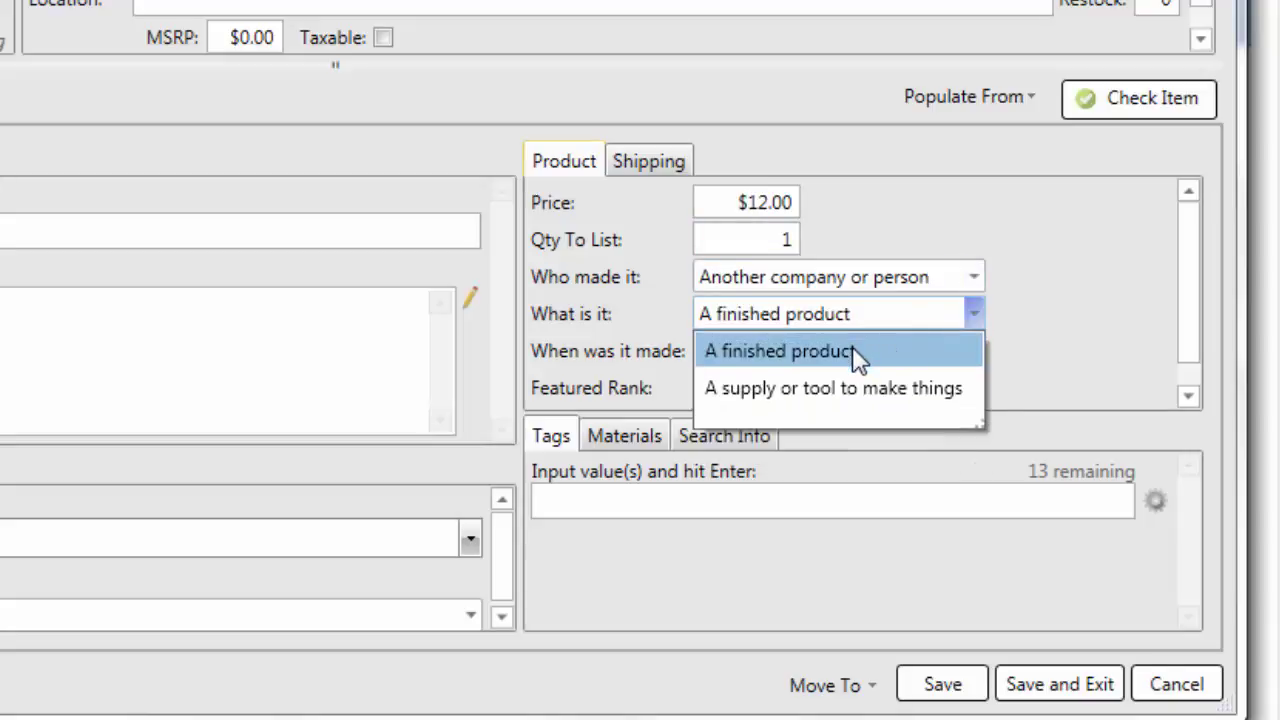
pyautogui.click(852, 351)
pyautogui.click(930, 358)
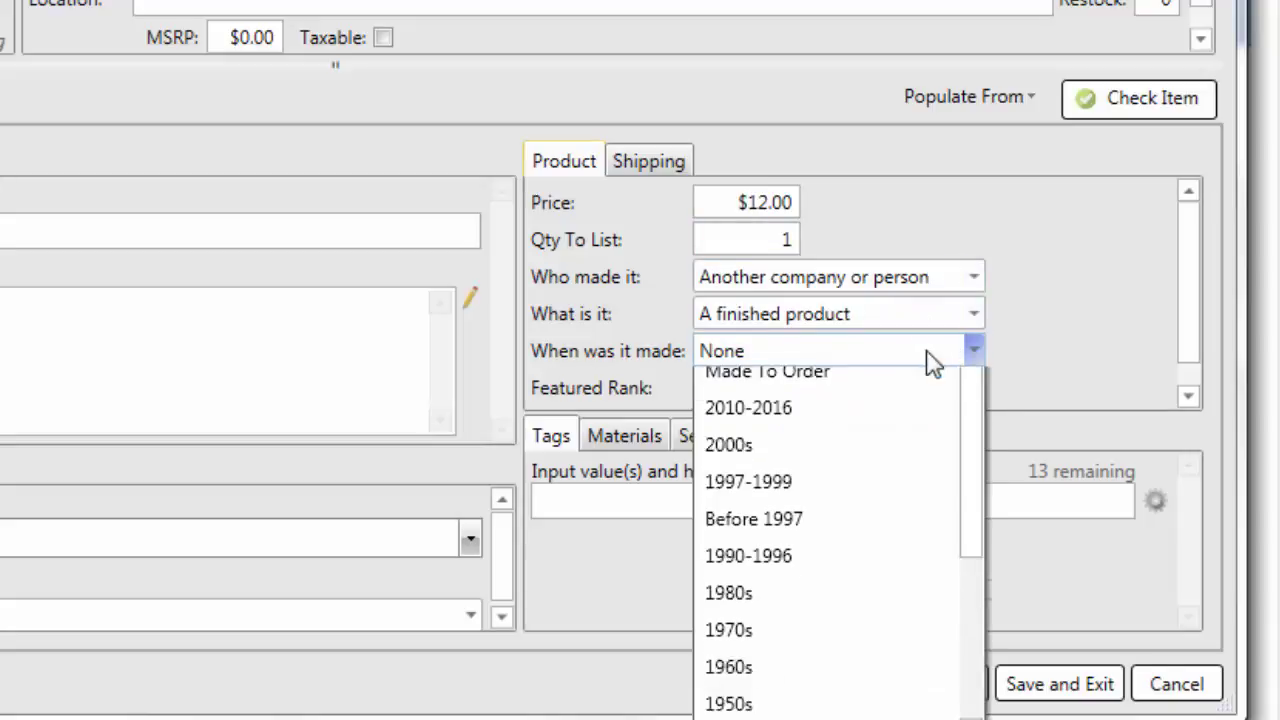
pyautogui.click(790, 465)
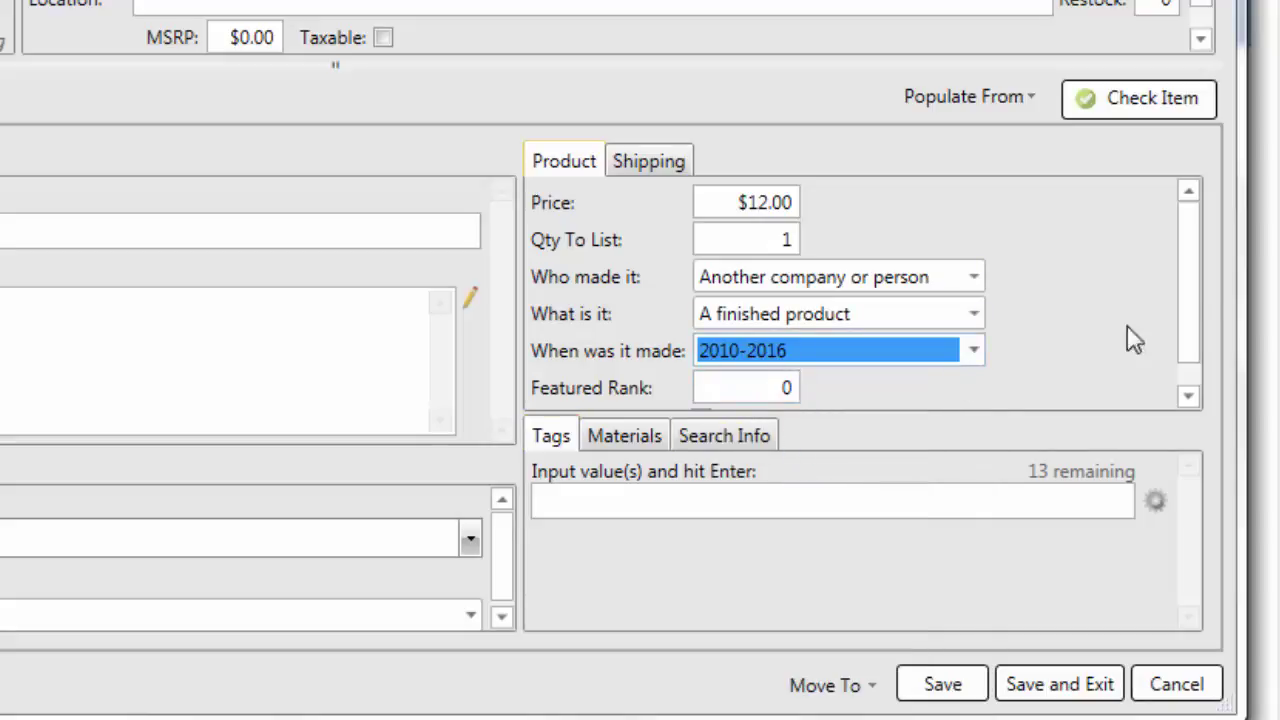
pyautogui.moveTo(1184, 266); pyautogui.dragTo(1190, 318)
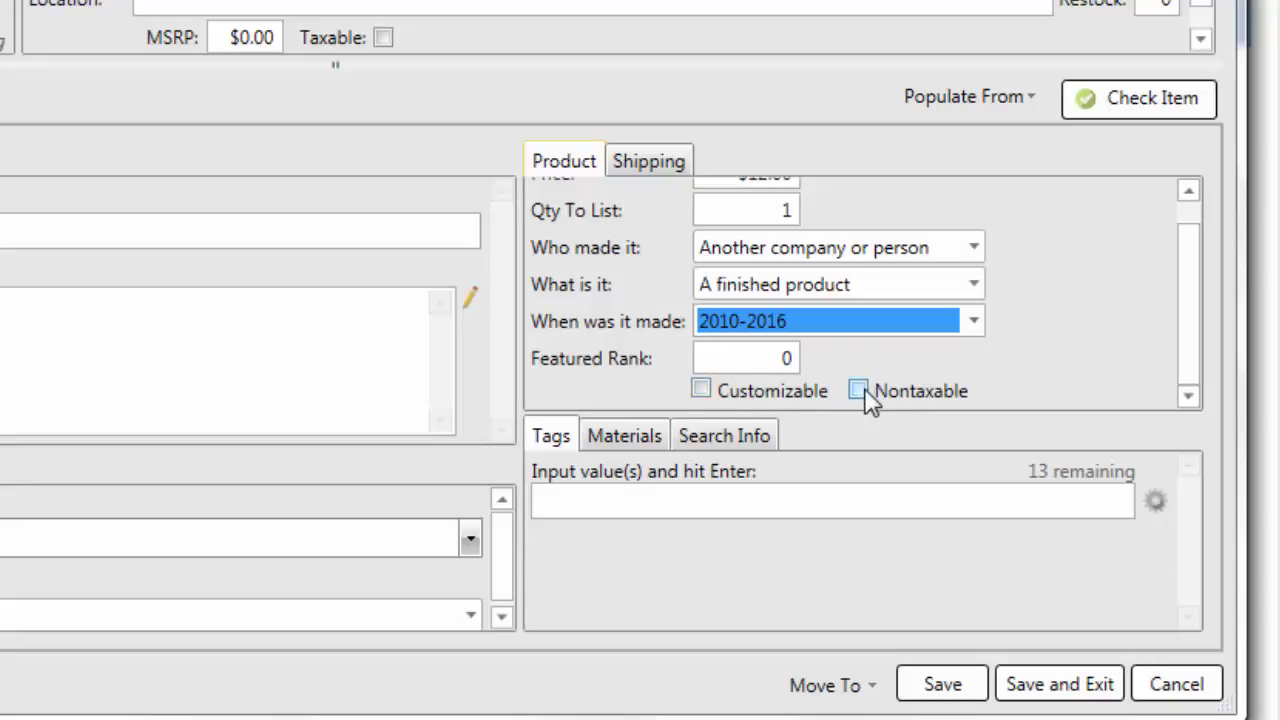
# - Add tags brown and small, and wicker as the material
pyautogui.click(733, 503)
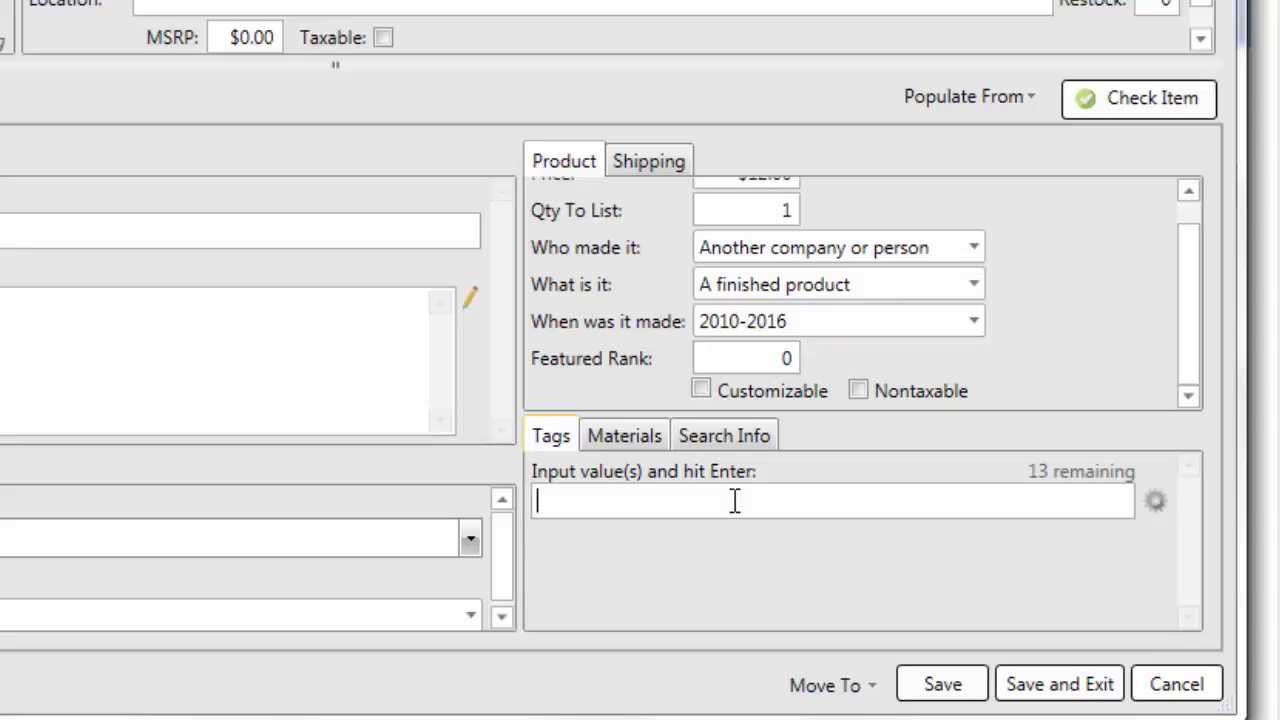
pyautogui.write('brown, smal')
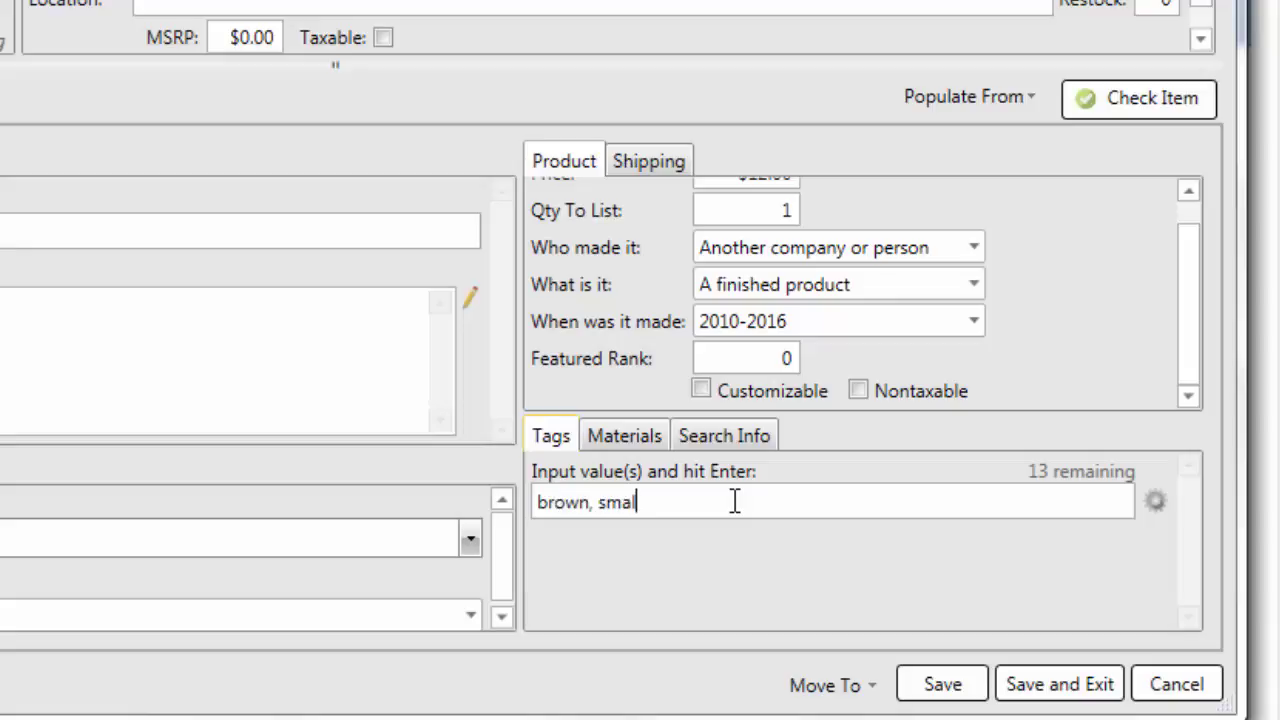
pyautogui.write('l')
pyautogui.press('Return')
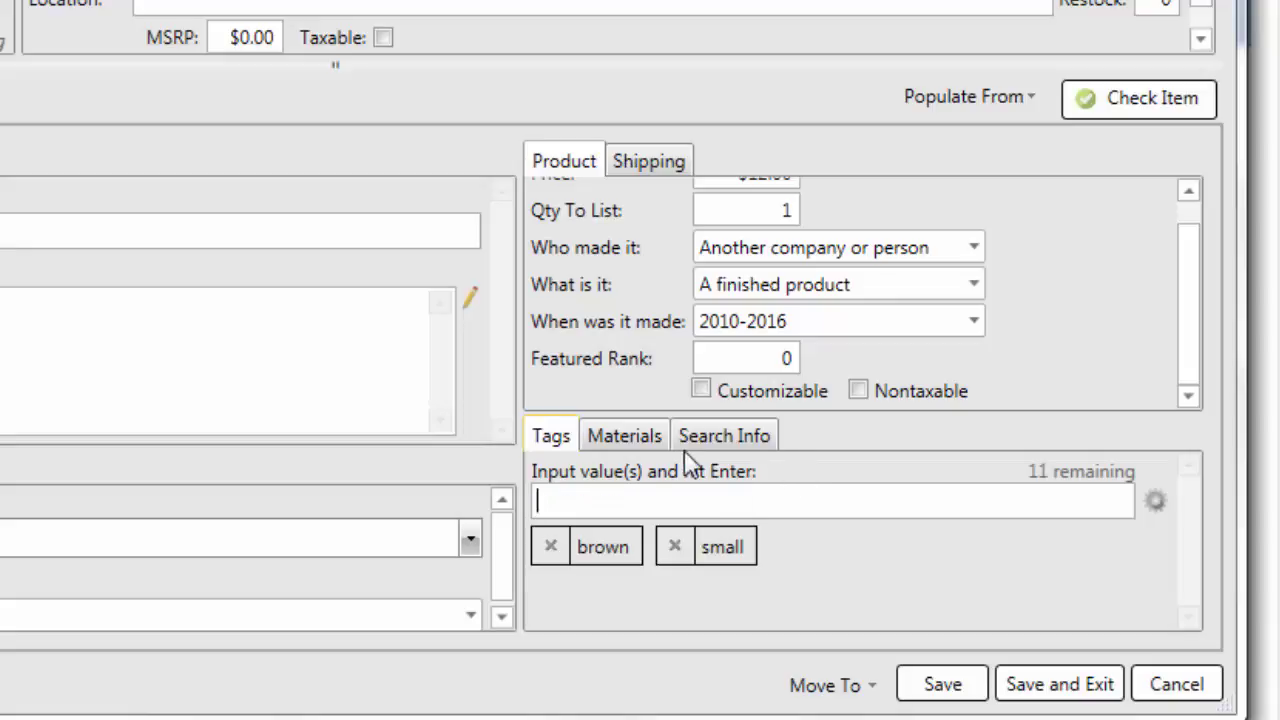
pyautogui.click(642, 445)
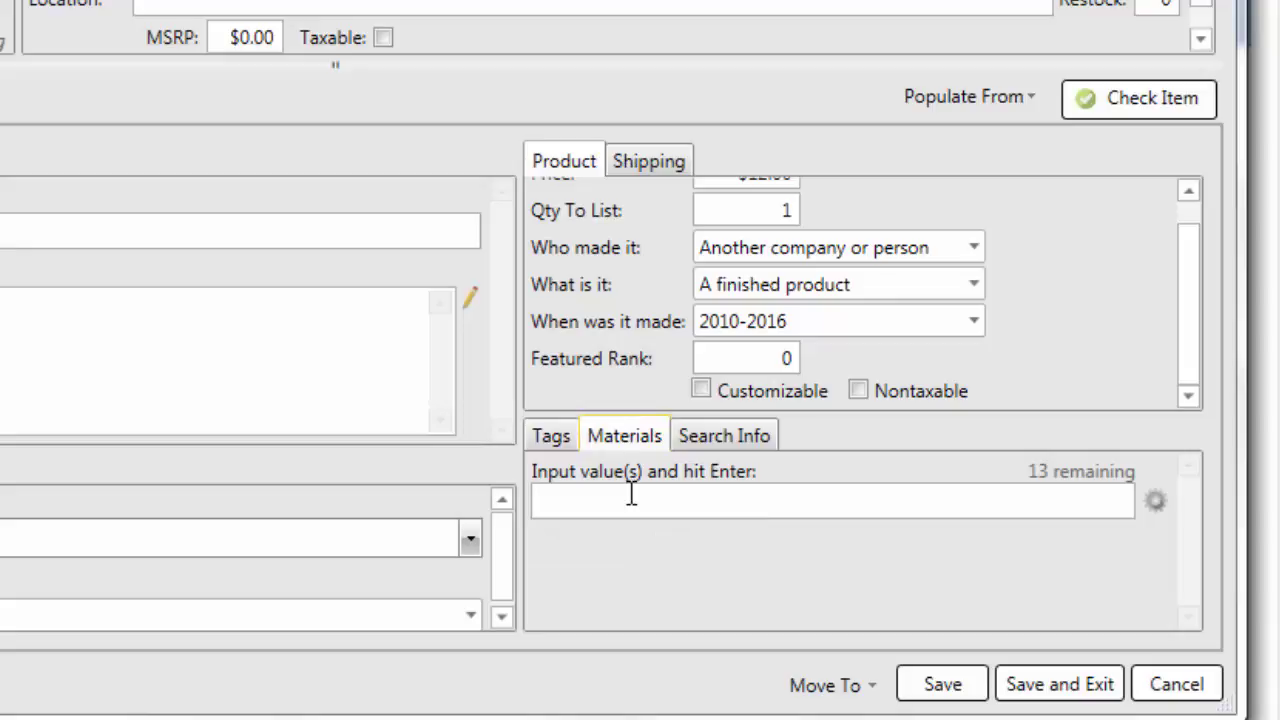
pyautogui.write('wicker')
pyautogui.press('Return')
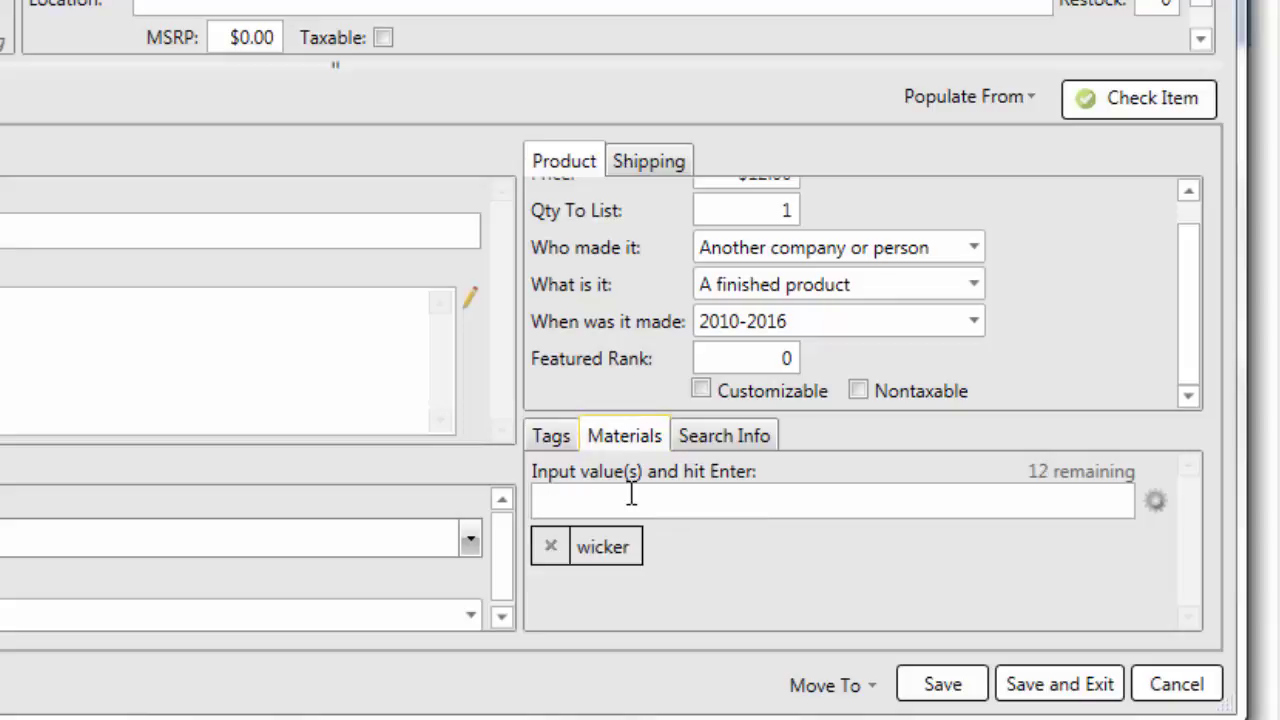
# - Leave the search info occasion set to None
pyautogui.click(755, 441)
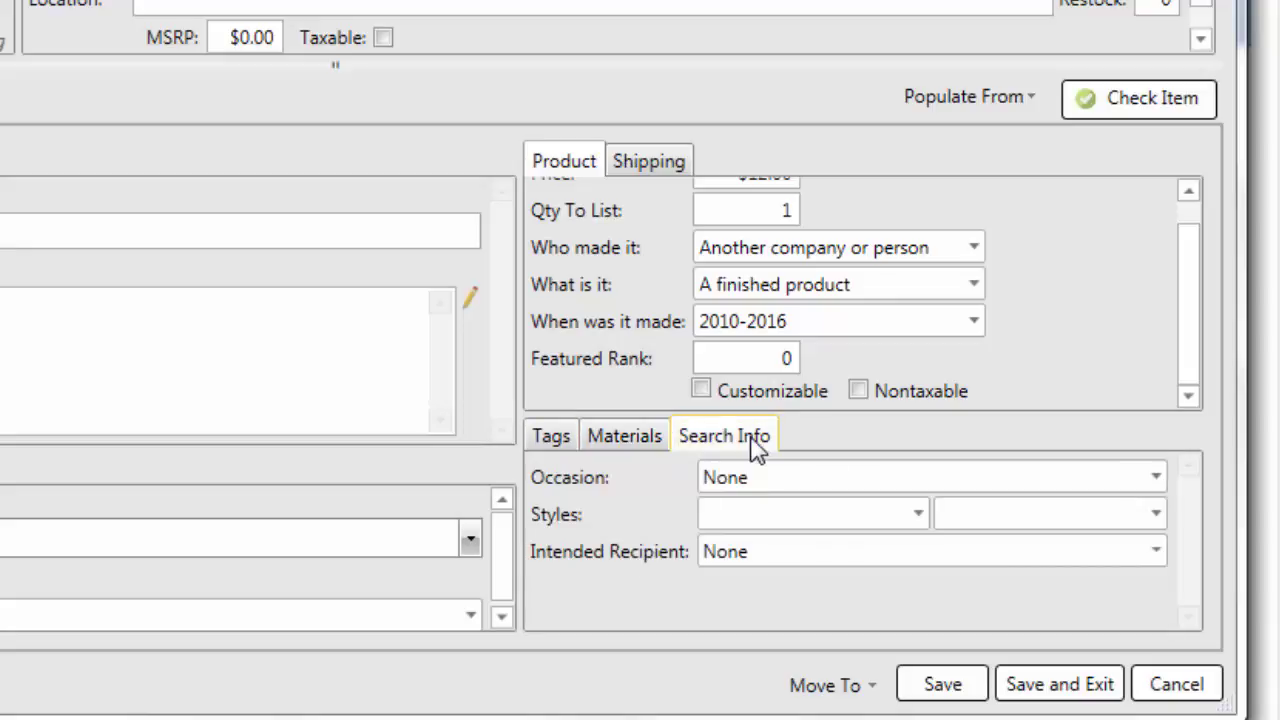
pyautogui.click(800, 480)
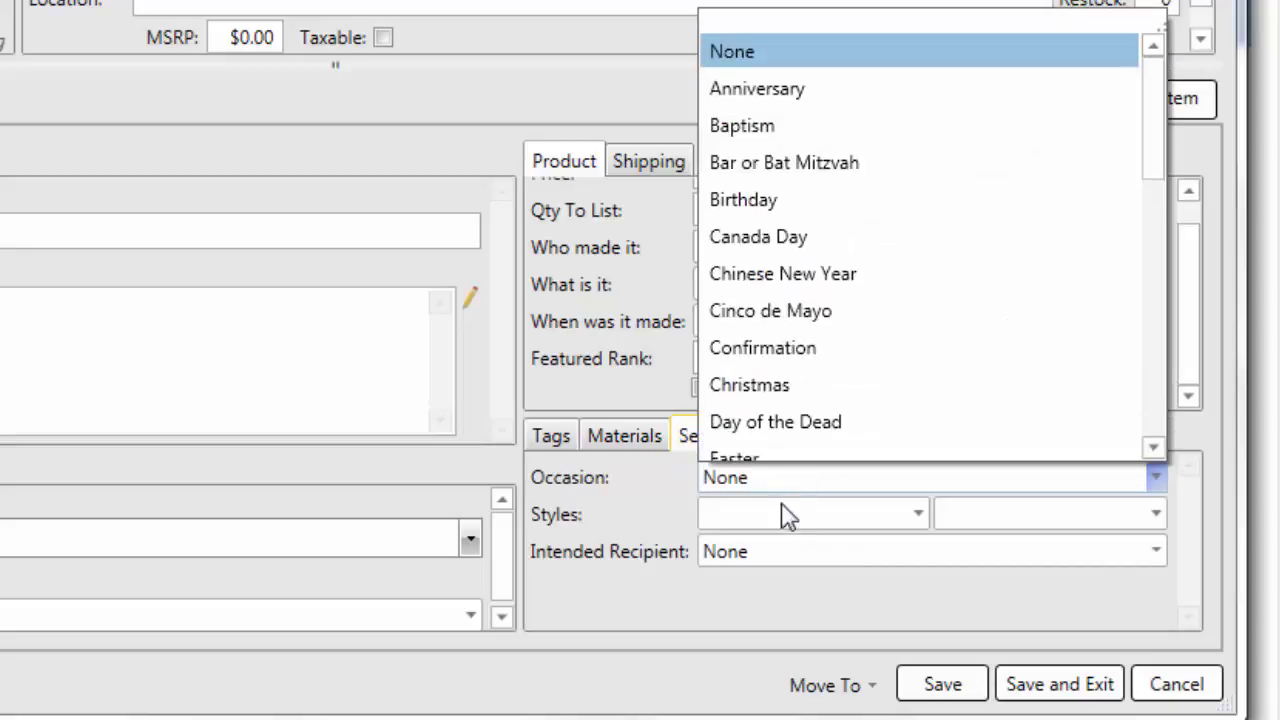
pyautogui.click(786, 526)
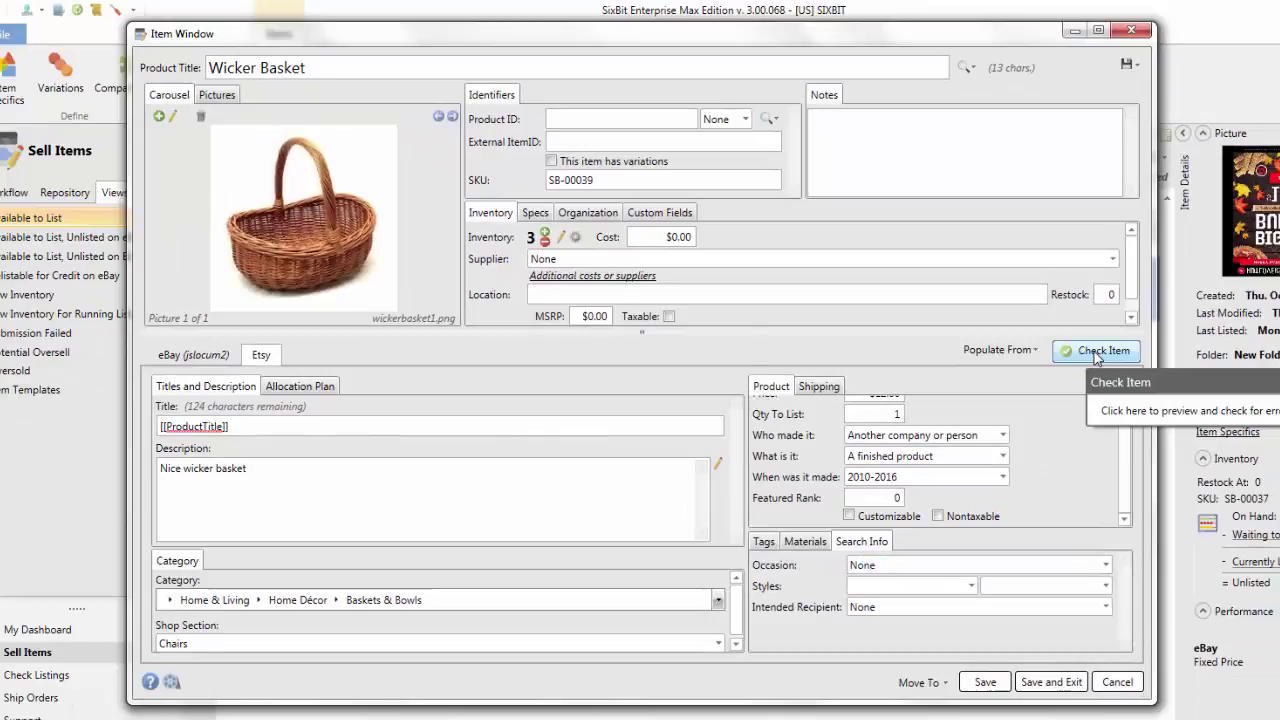
# - Fix the Check Item shipping error by applying Shipping Profile 1, then recheck successfully
pyautogui.click(1120, 172)
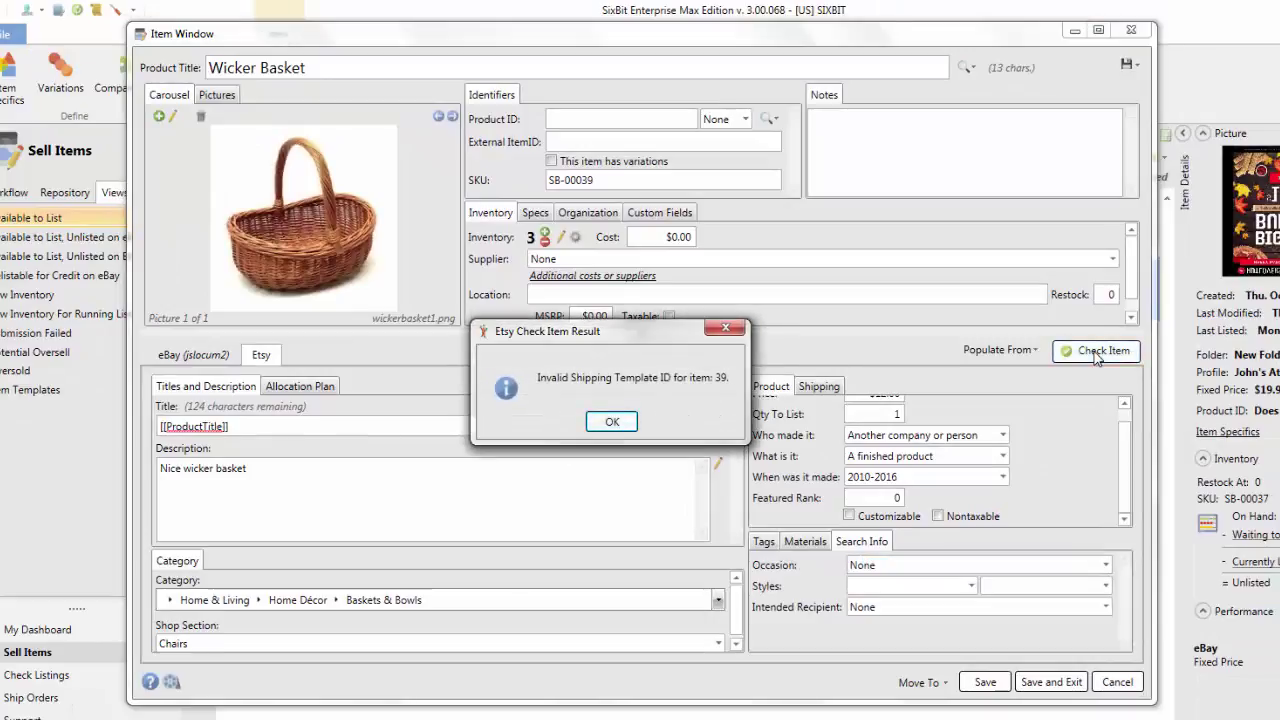
pyautogui.click(612, 424)
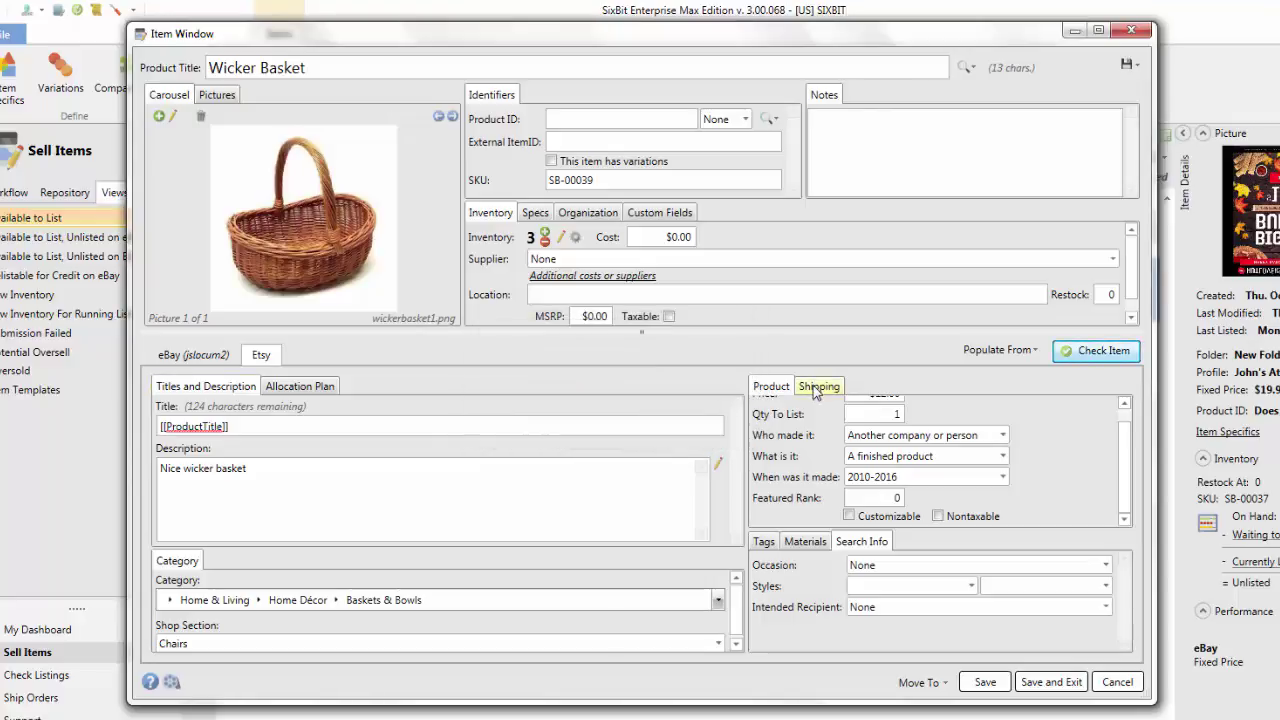
pyautogui.click(816, 390)
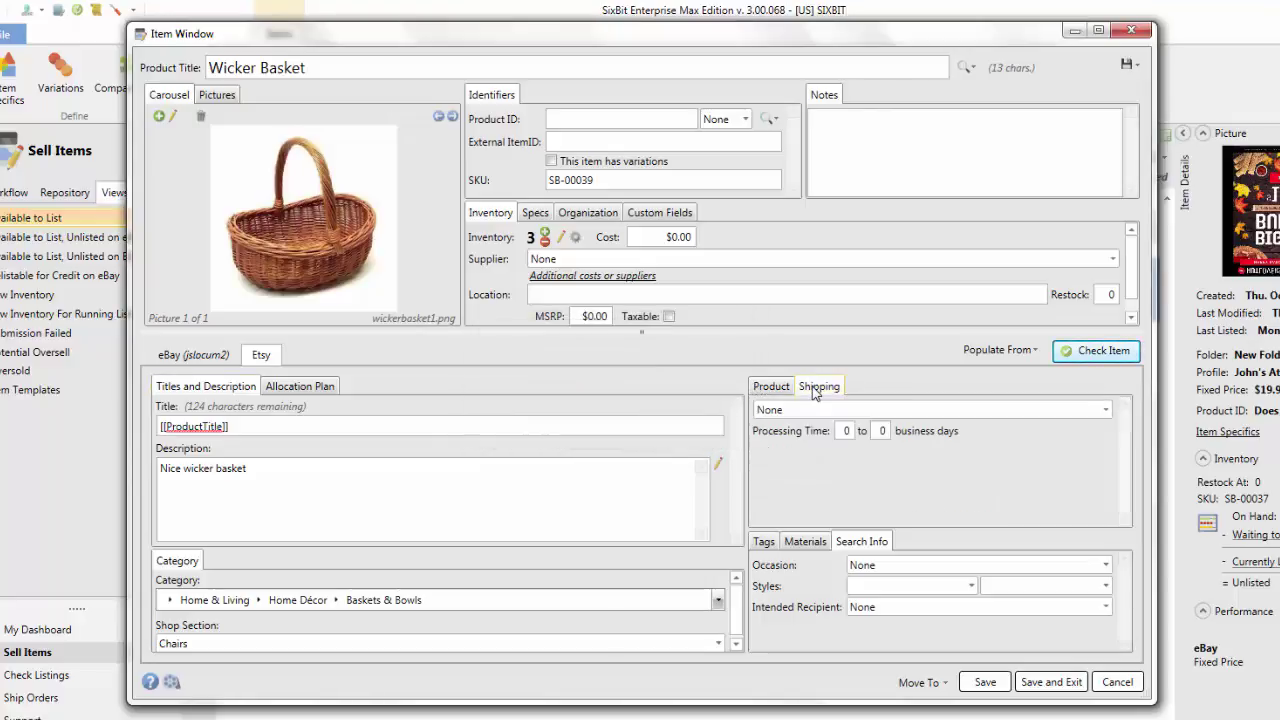
pyautogui.click(1106, 410)
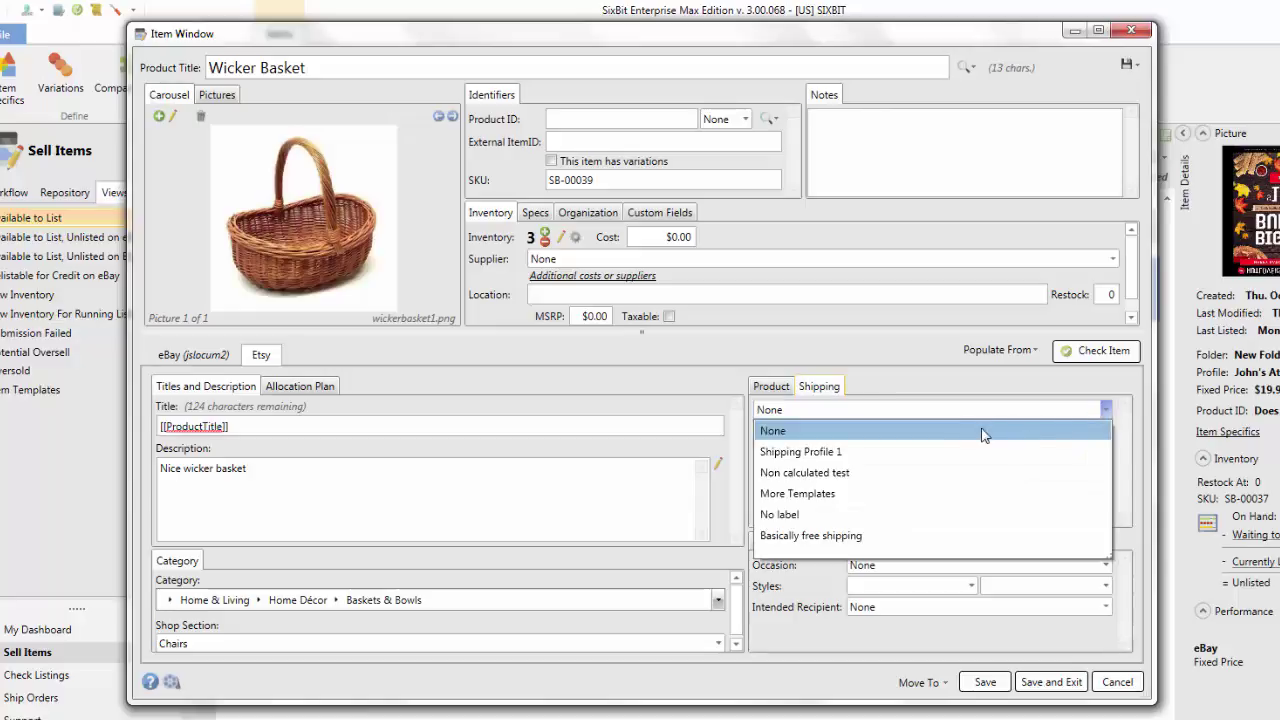
pyautogui.click(838, 453)
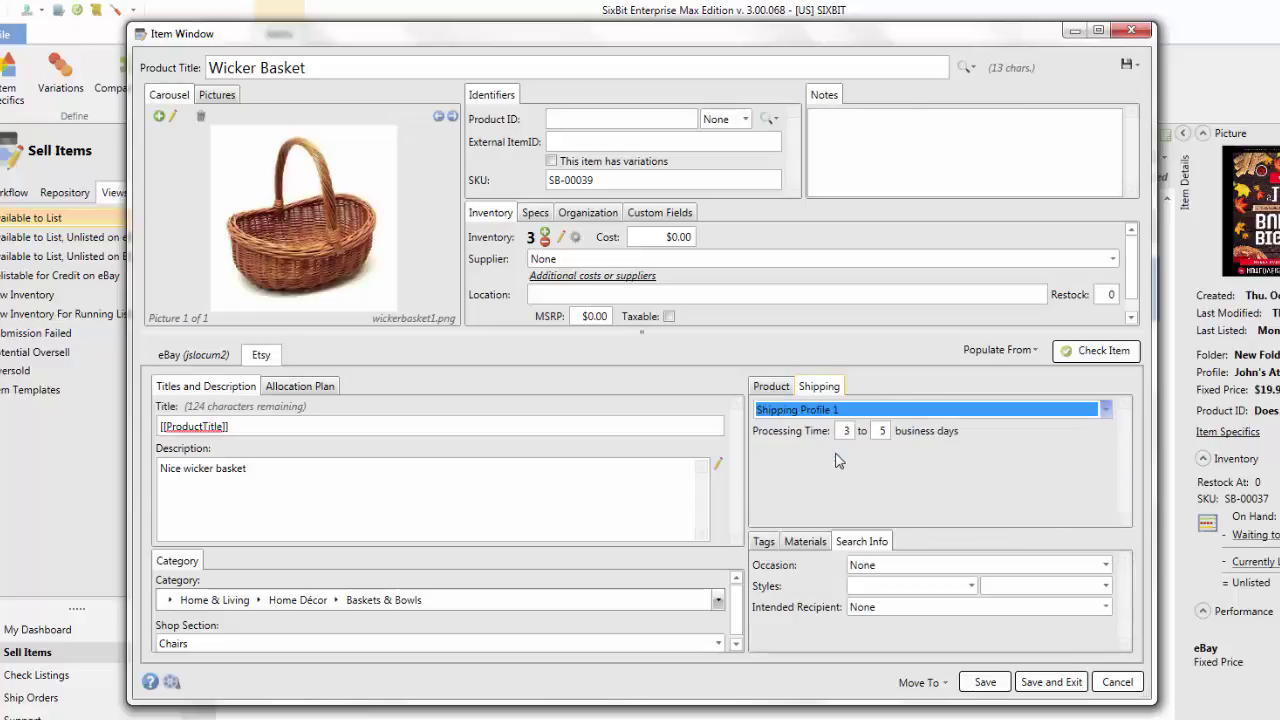
pyautogui.click(1087, 355)
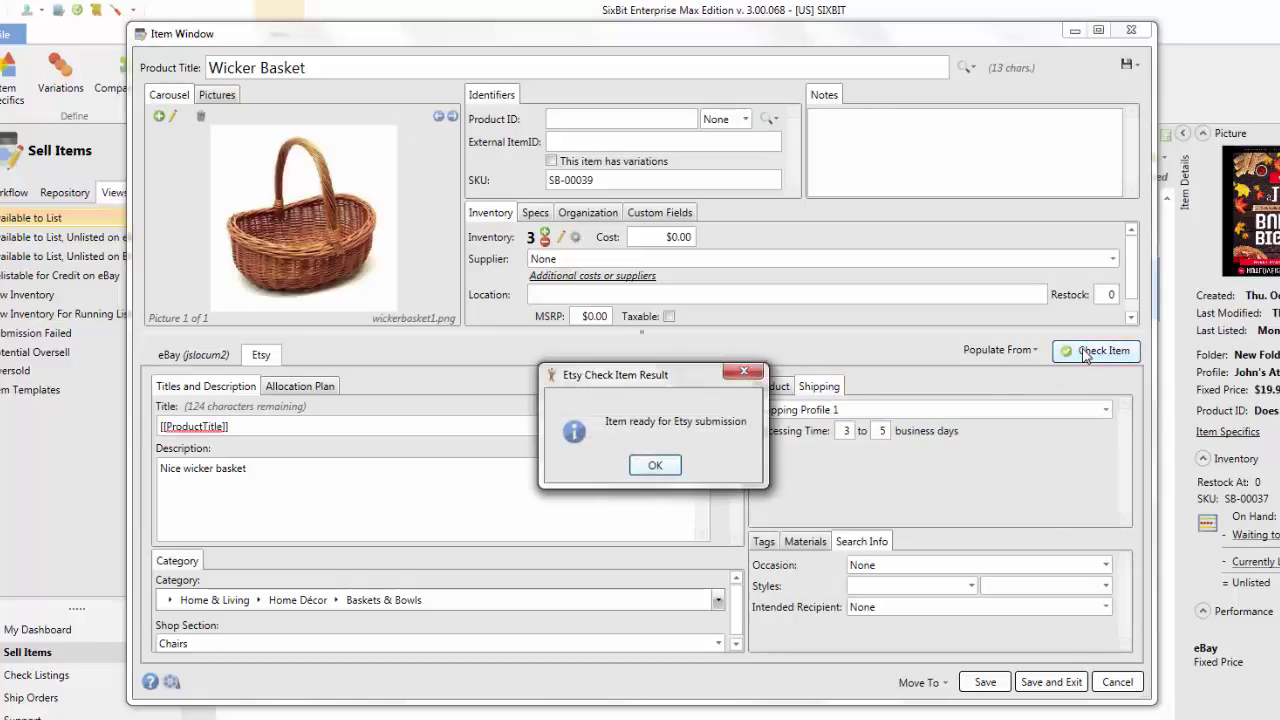
pyautogui.click(655, 467)
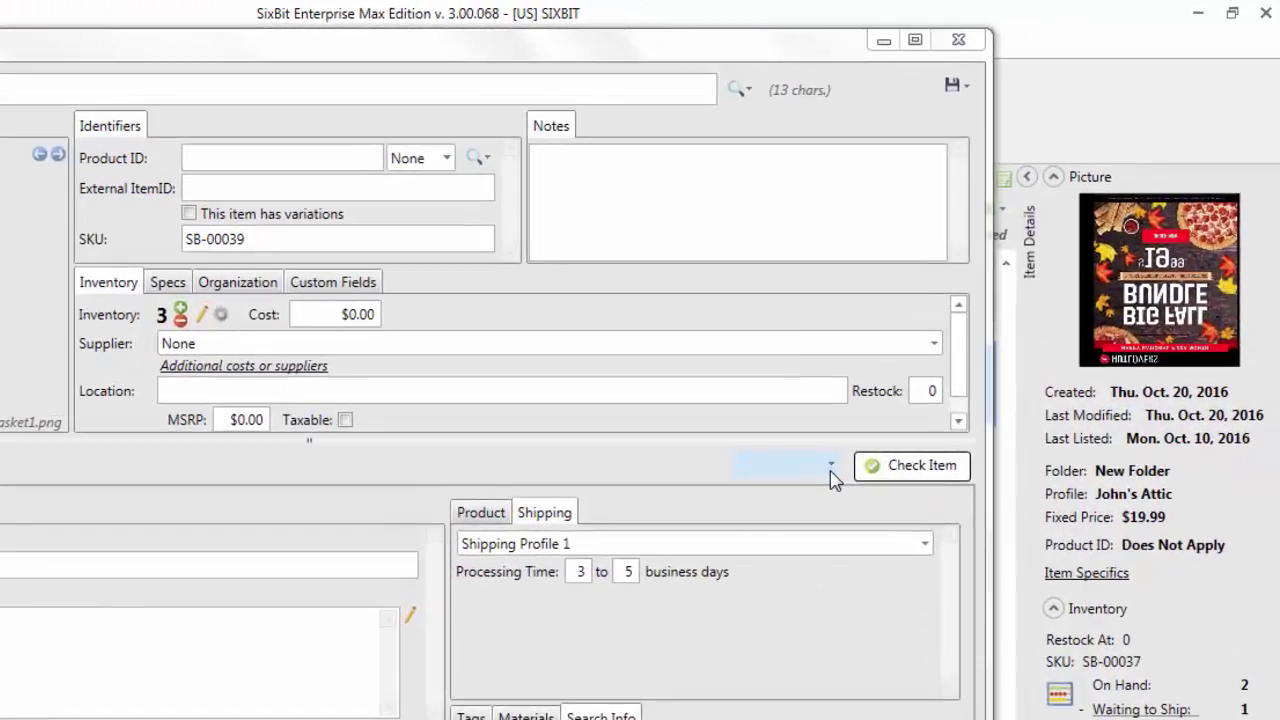
# - Dismiss the fill-from-site options unused and bring back the Etsy product detail fields
pyautogui.click(970, 322)
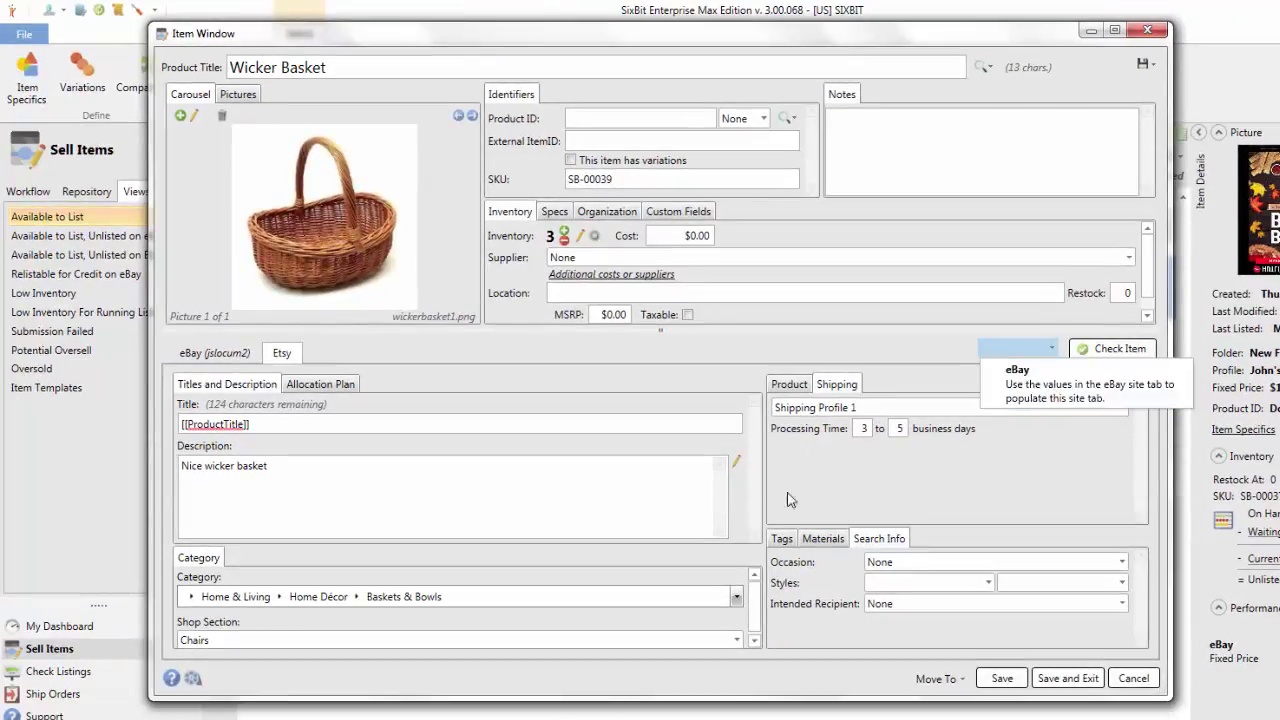
pyautogui.click(856, 488)
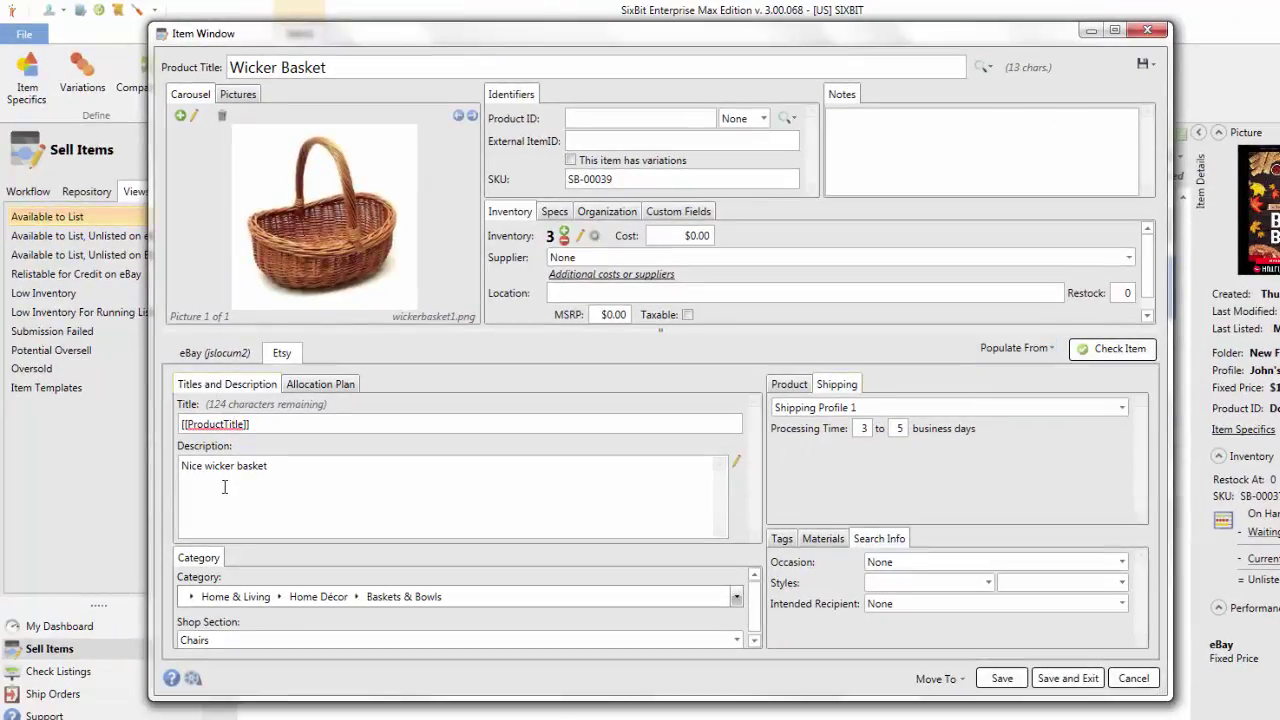
pyautogui.click(789, 384)
pyautogui.scroll(1, 1042, 452)
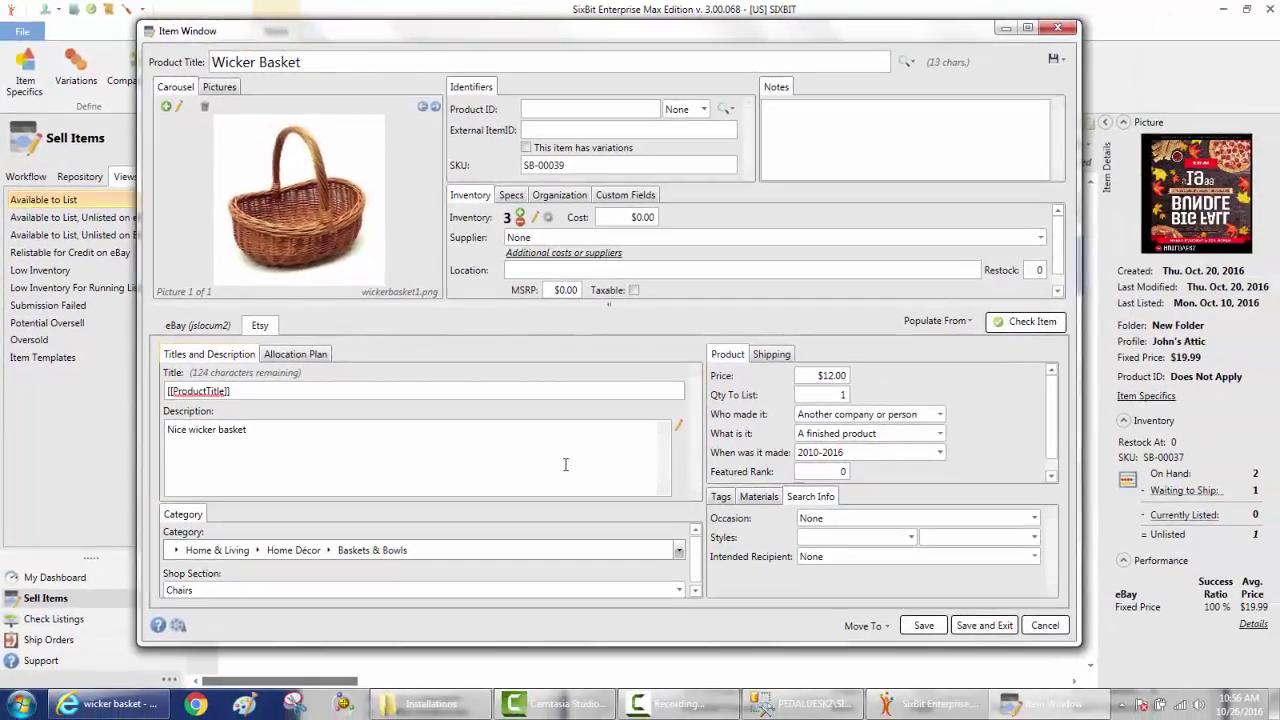
# - Save the item, then duplicate Wicker Basket in Under Construction as Item #40 (SB-00040)
pyautogui.click(983, 627)
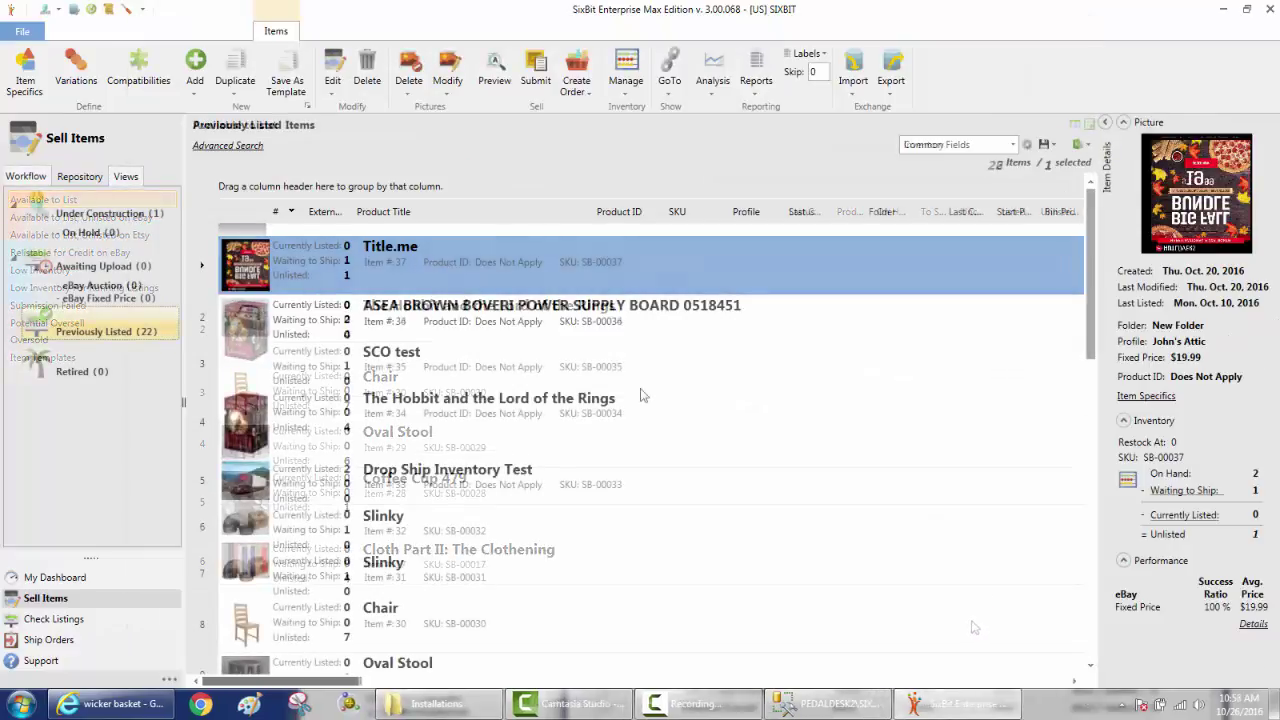
pyautogui.click(115, 215)
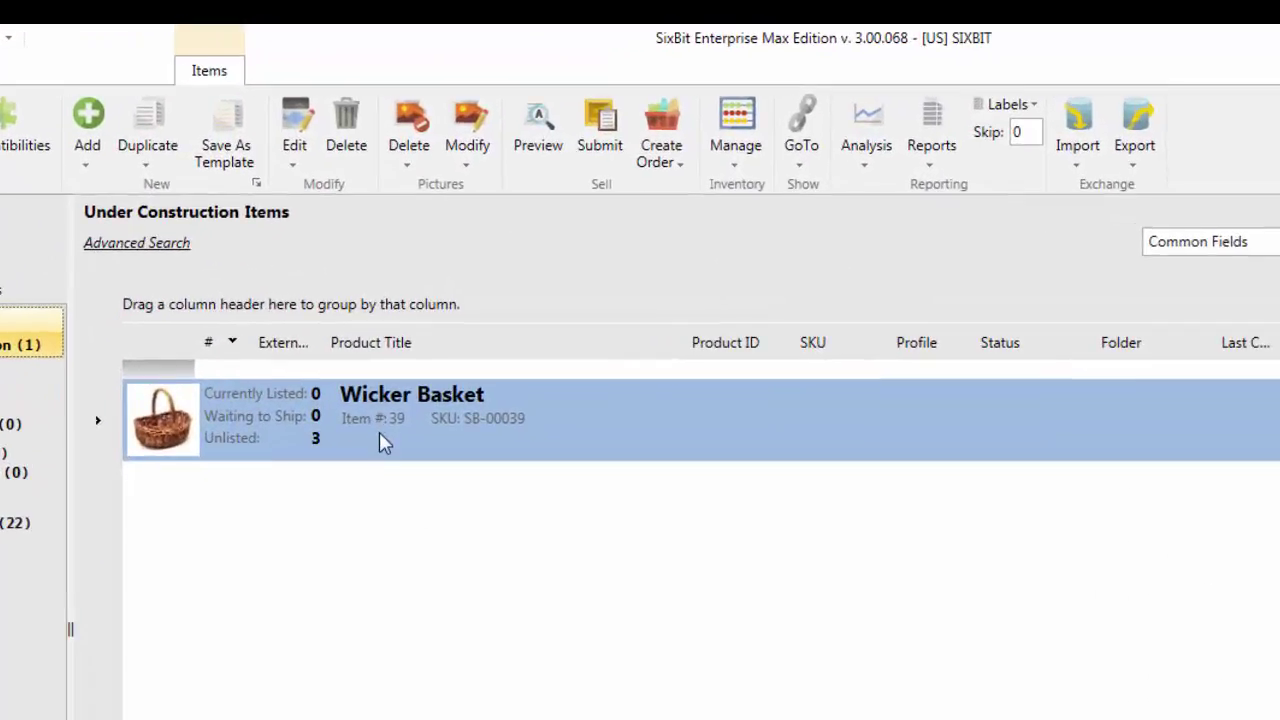
pyautogui.click(379, 435)
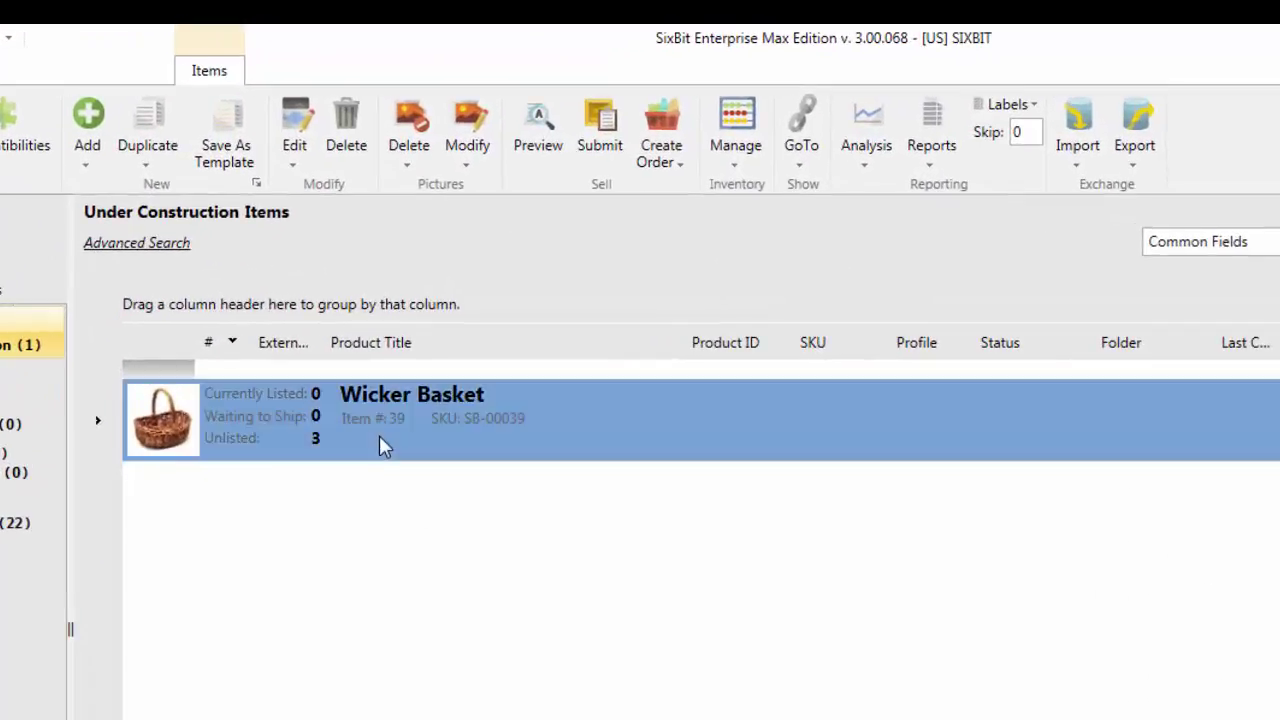
pyautogui.click(150, 115)
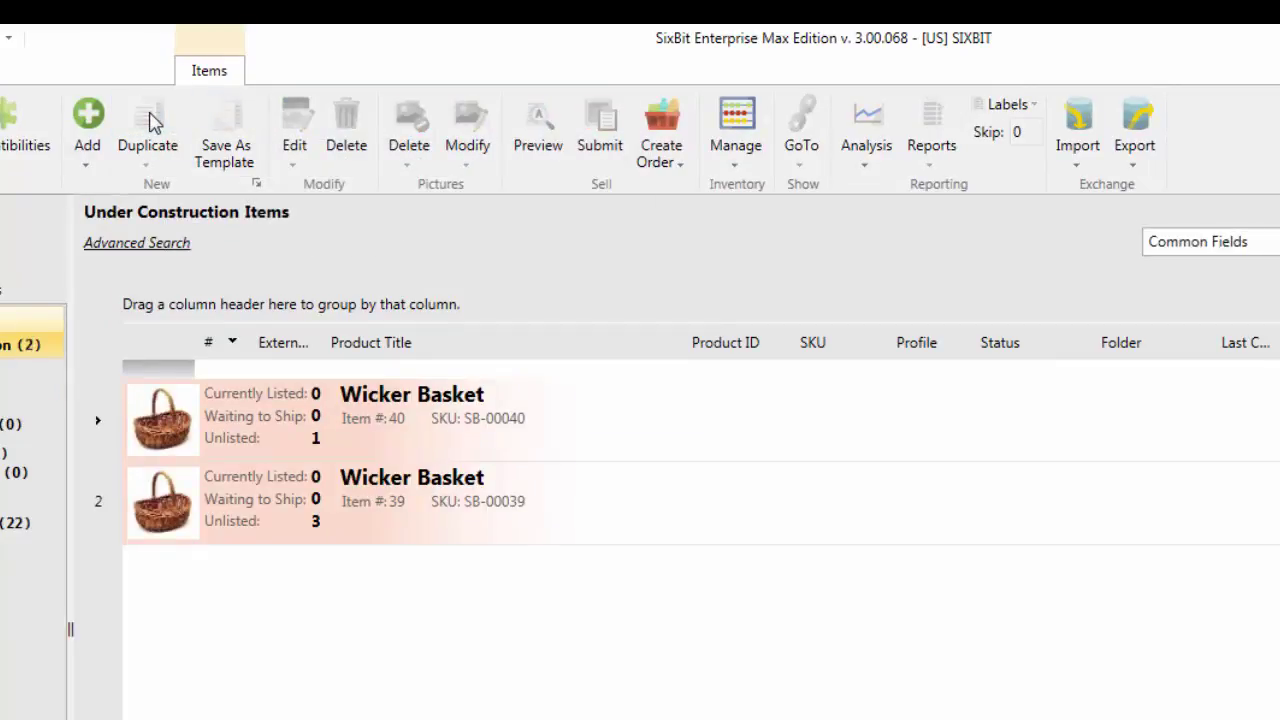
pyautogui.click(405, 532)
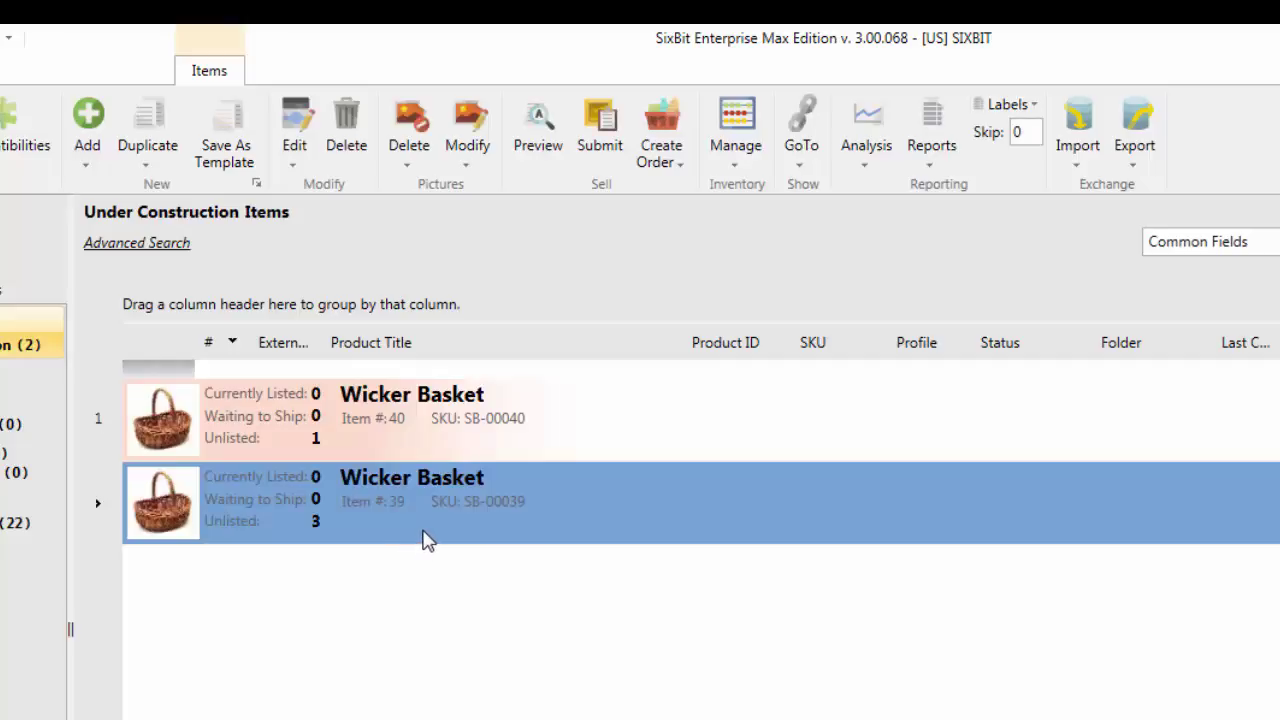
# - Save the Wicker Basket as template 'Wicker Item' and add a new item (#42, SB-00042) from it
pyautogui.rightClick(434, 531)
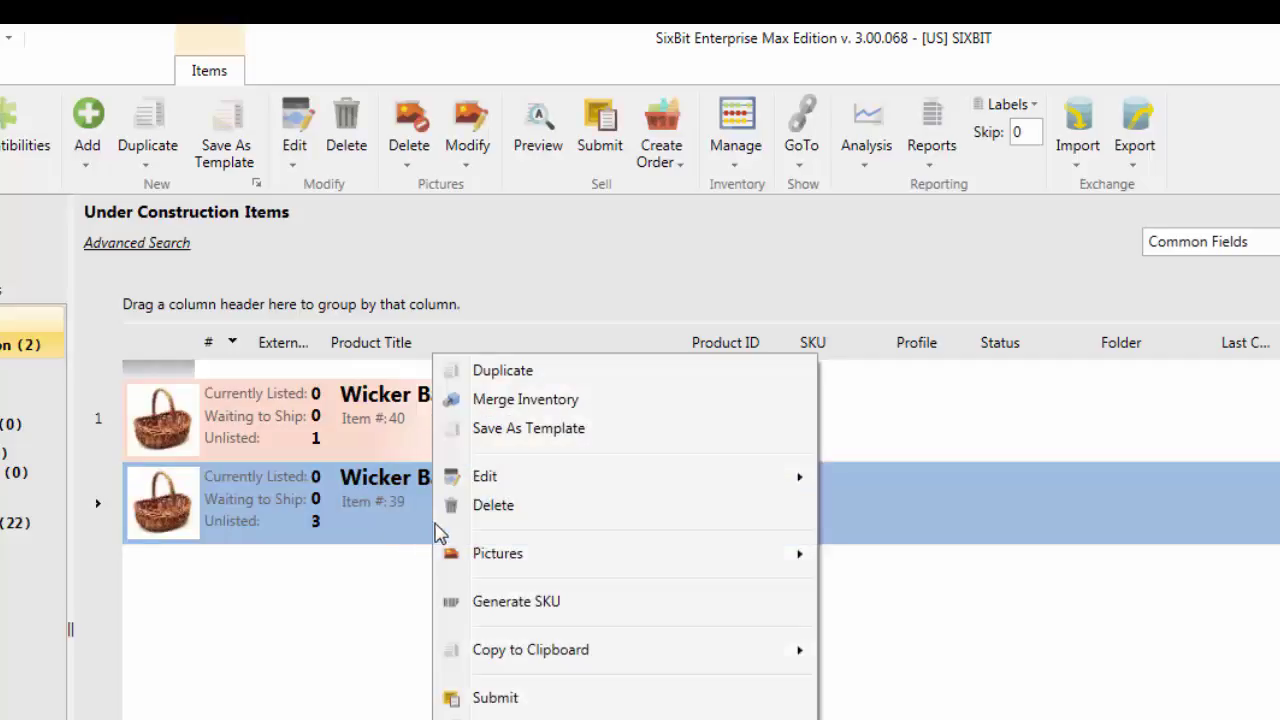
pyautogui.click(530, 428)
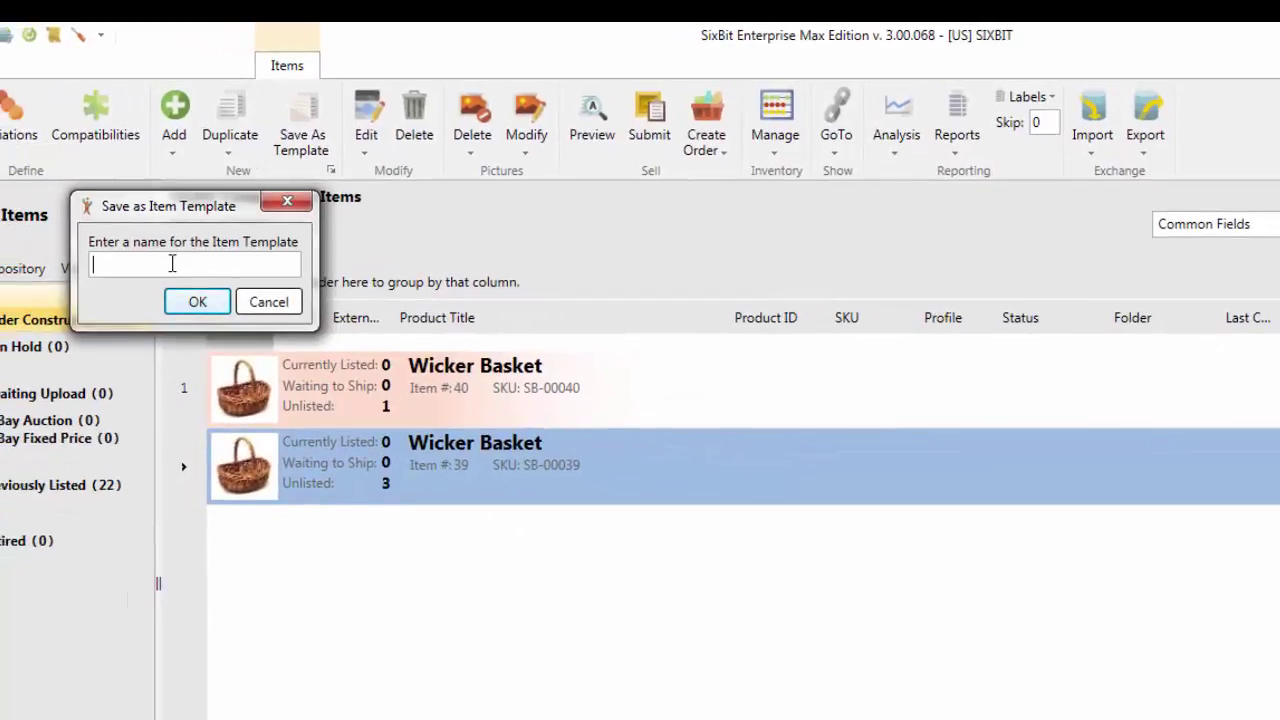
pyautogui.write('Wicker Item')
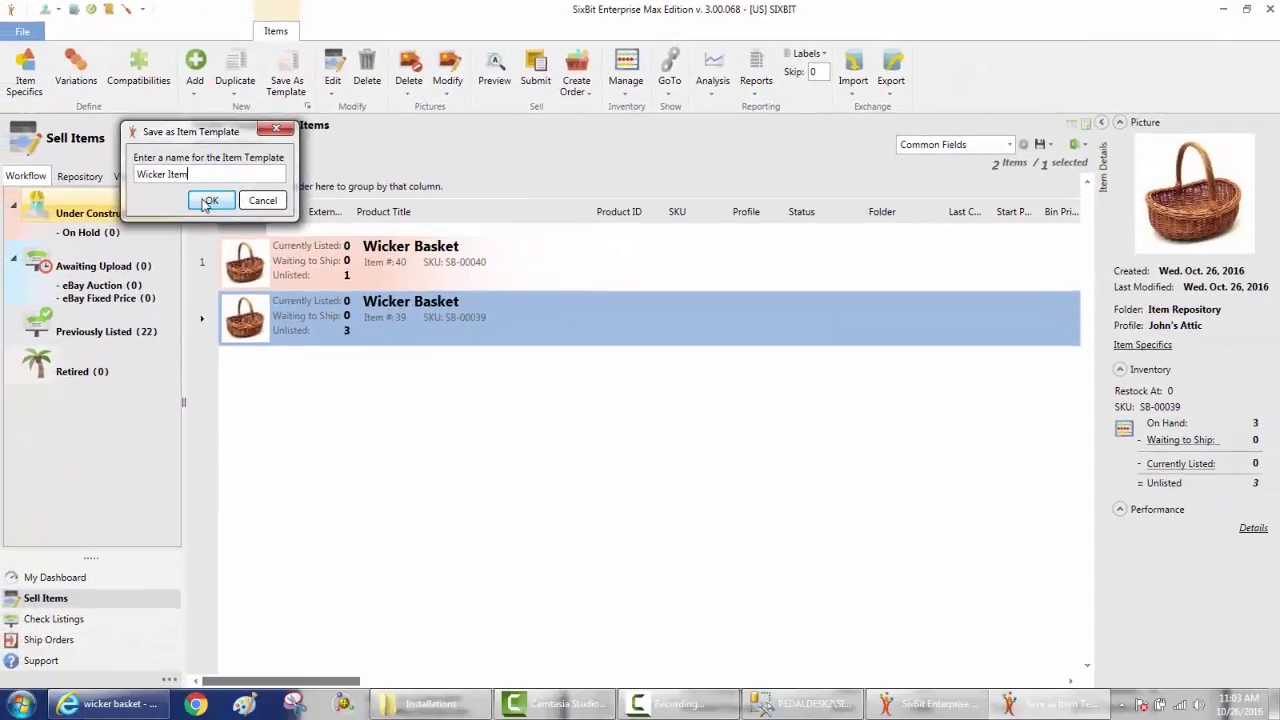
pyautogui.click(208, 201)
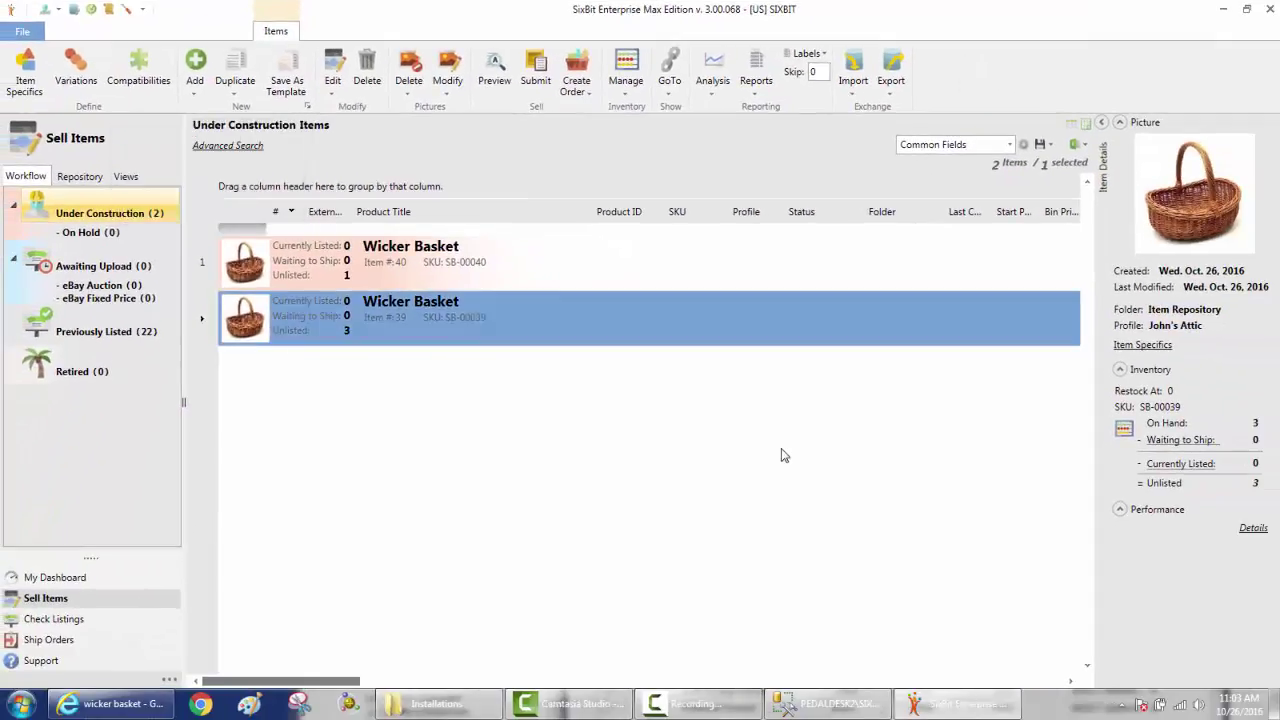
pyautogui.click(203, 76)
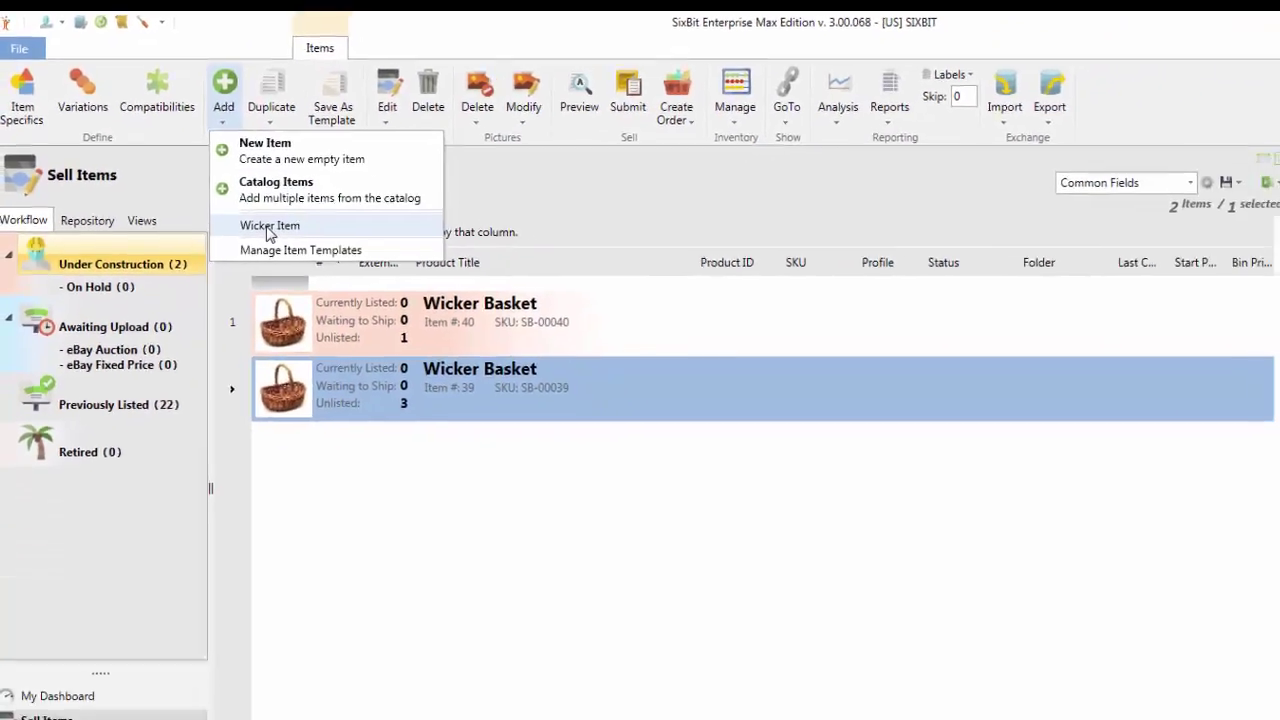
pyautogui.click(322, 293)
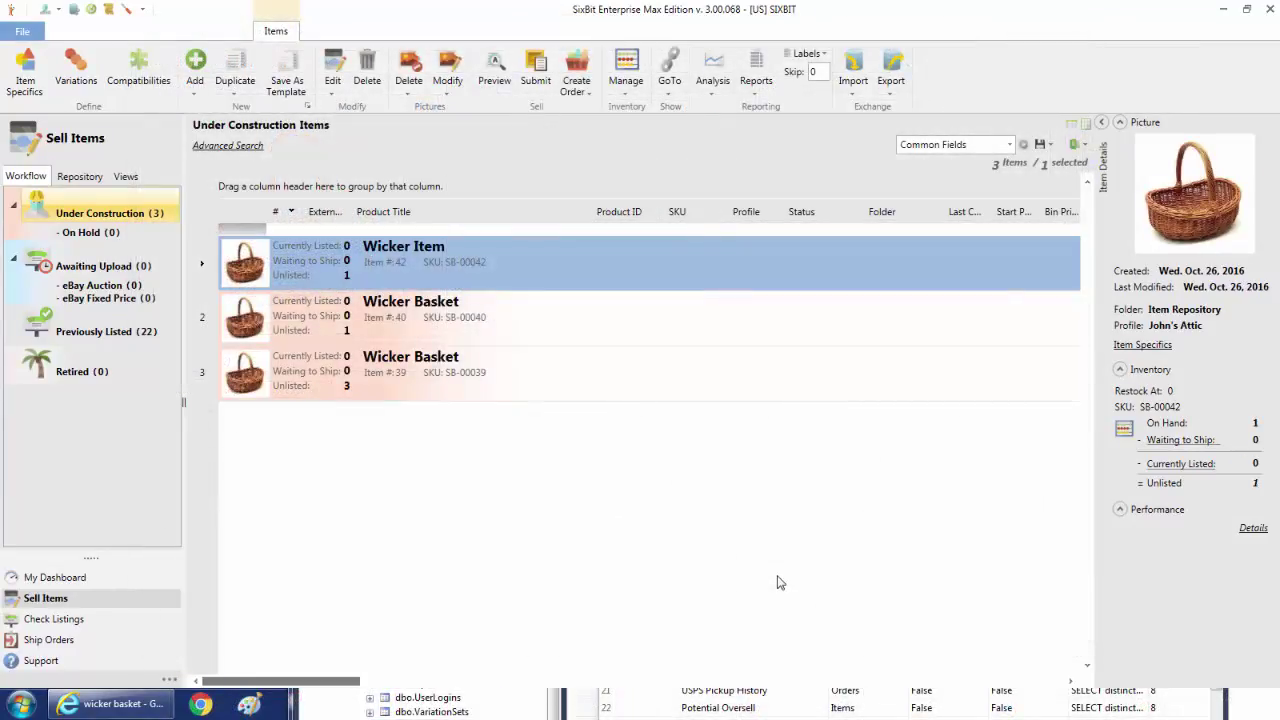
# - Submit Item #39 to Etsy unscheduled for immediate listing, accepting the $0.20 listing fee
pyautogui.click(566, 378)
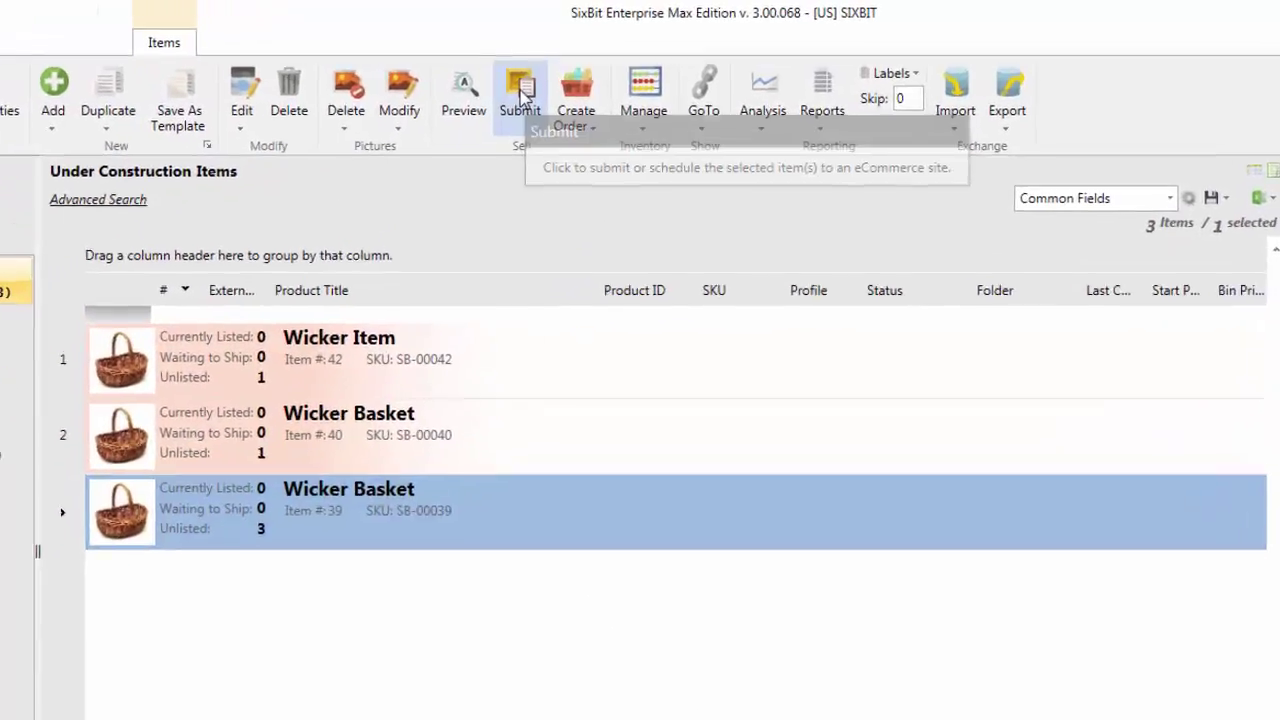
pyautogui.click(520, 92)
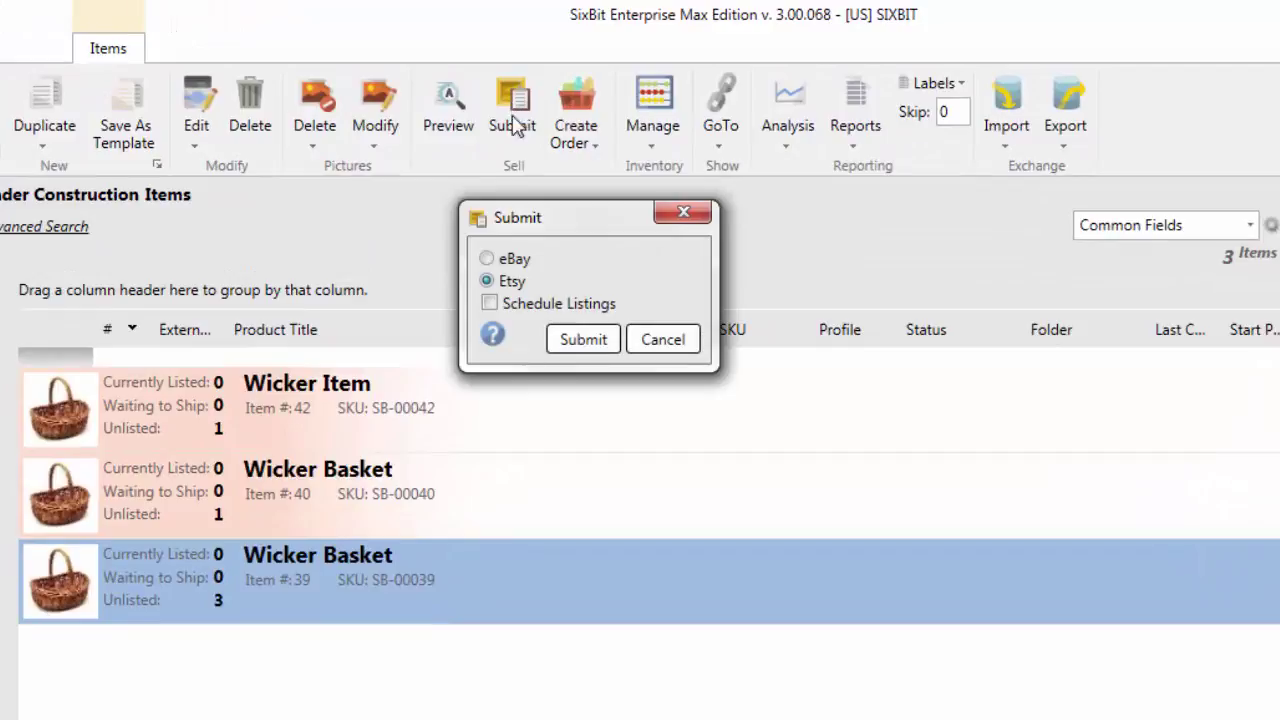
pyautogui.click(515, 262)
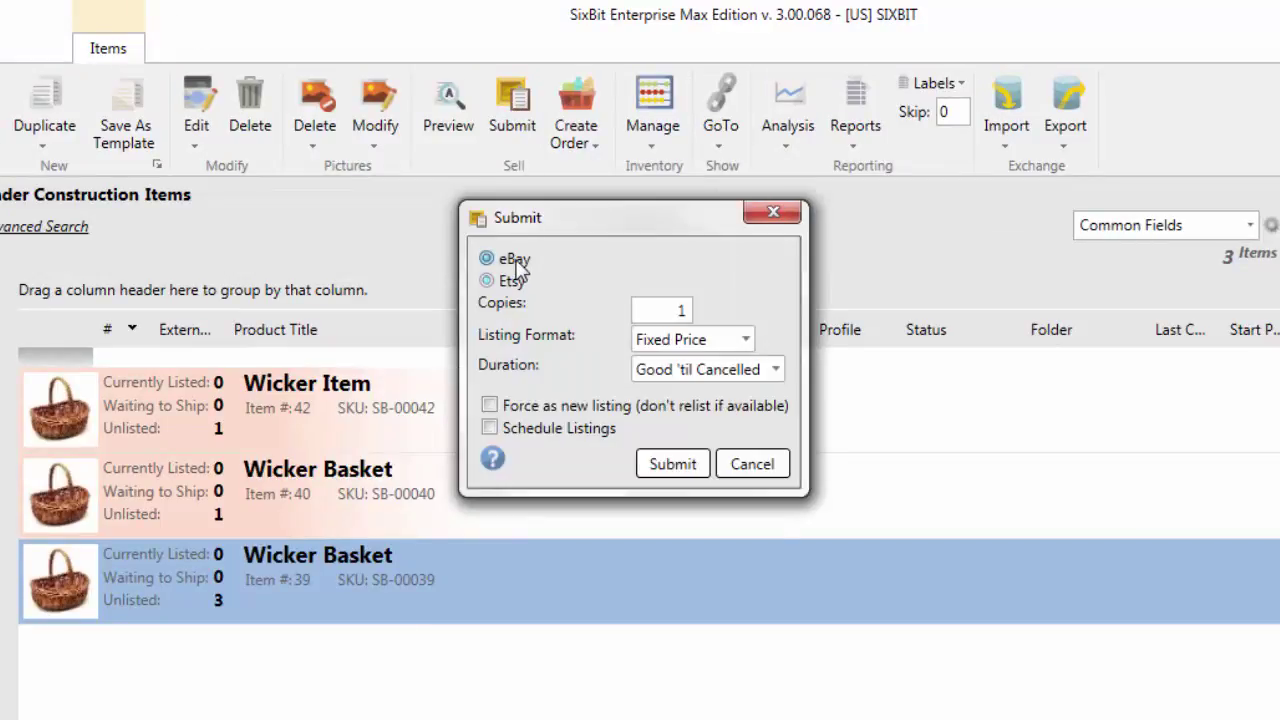
pyautogui.click(512, 282)
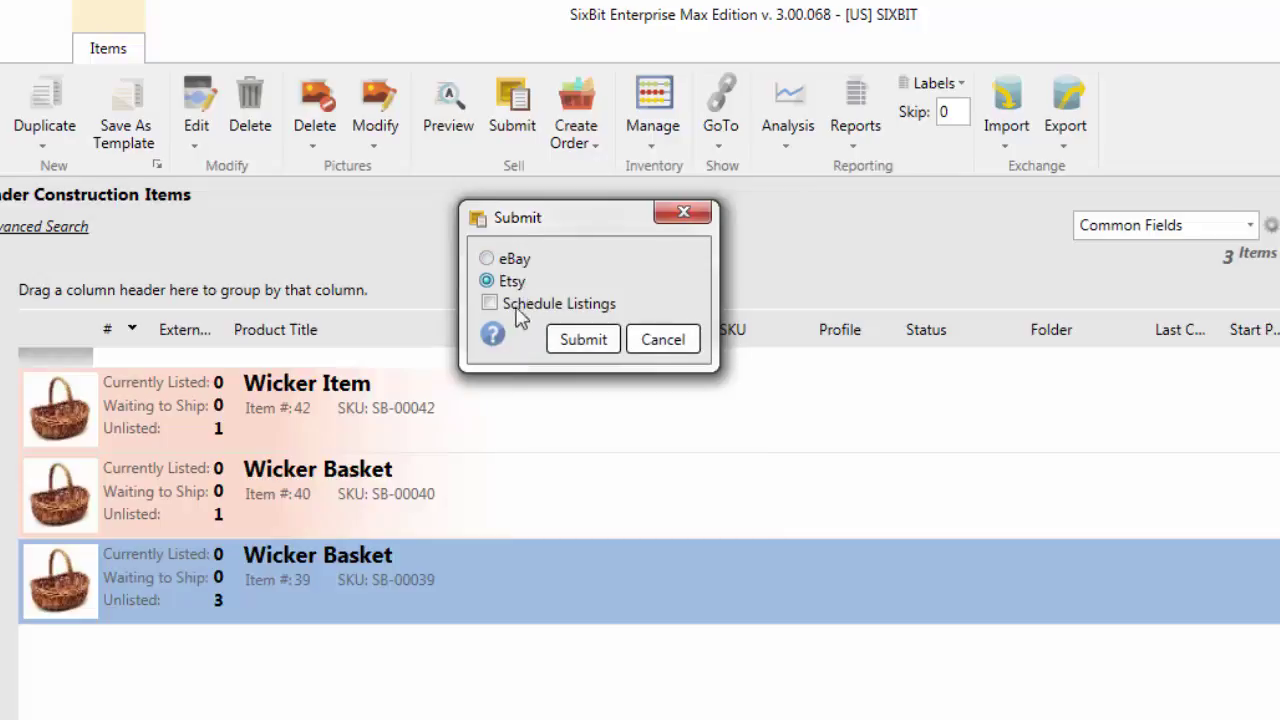
pyautogui.click(489, 304)
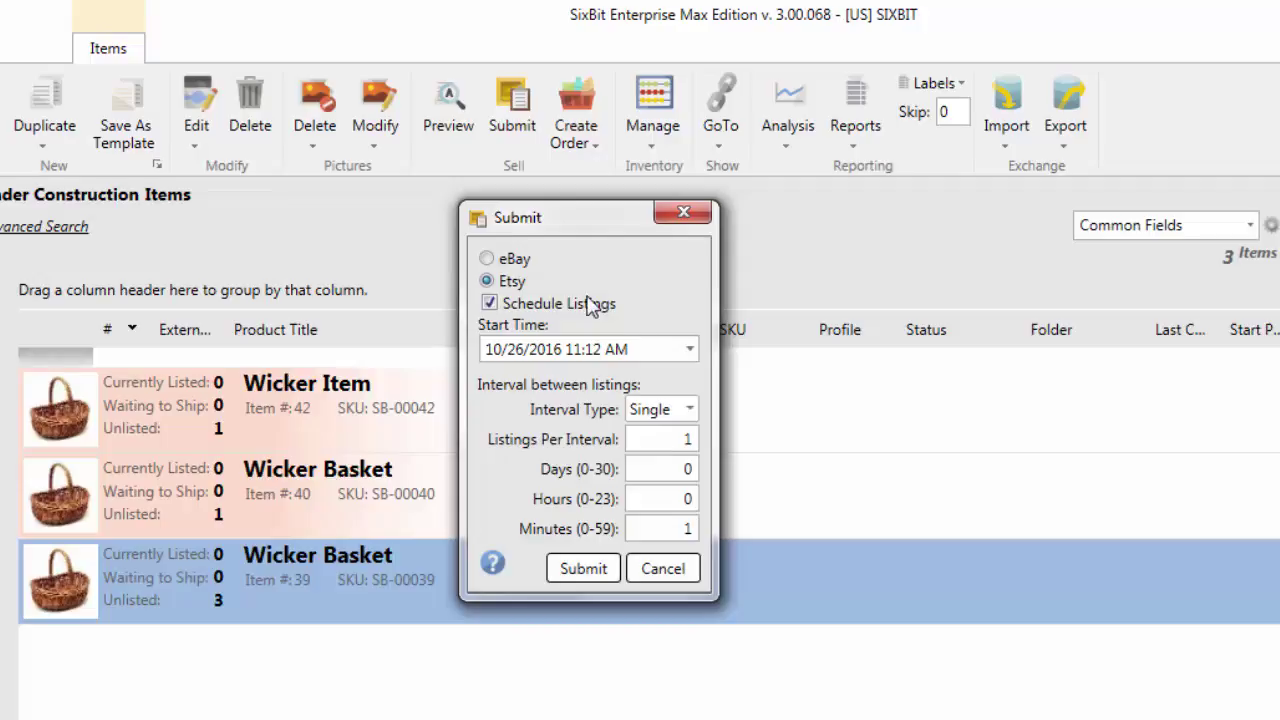
pyautogui.click(490, 304)
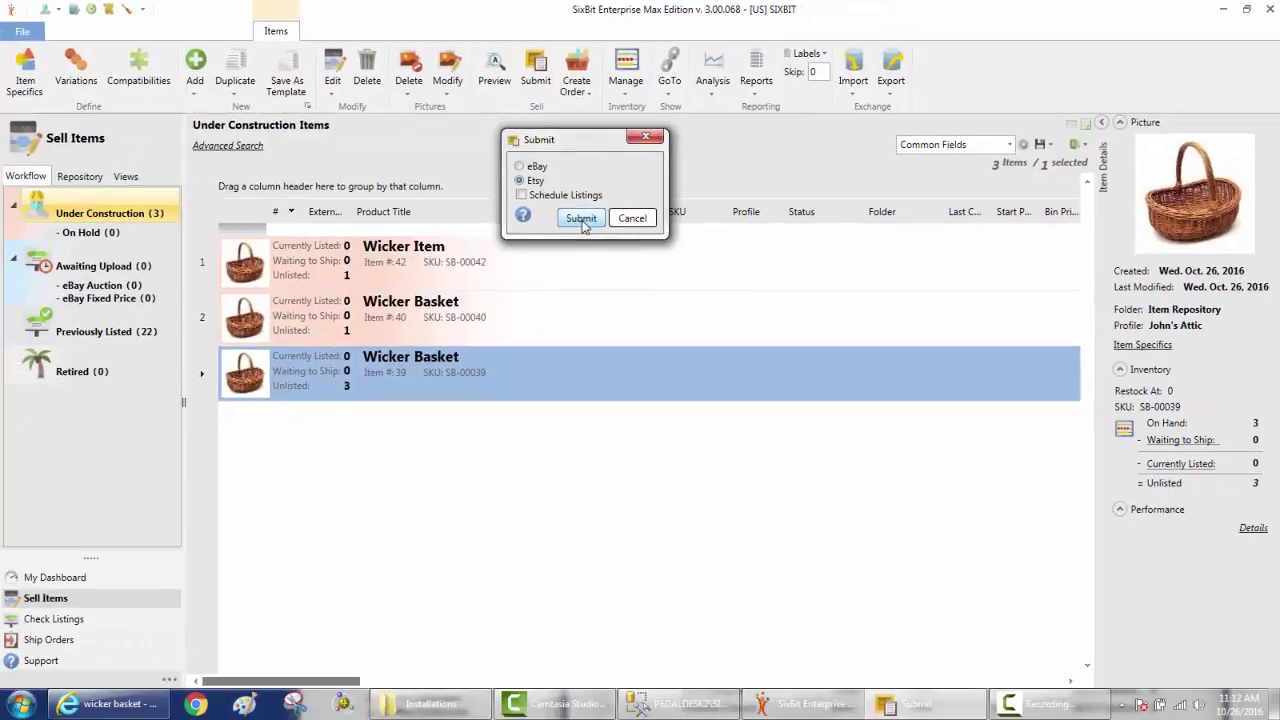
pyautogui.click(583, 228)
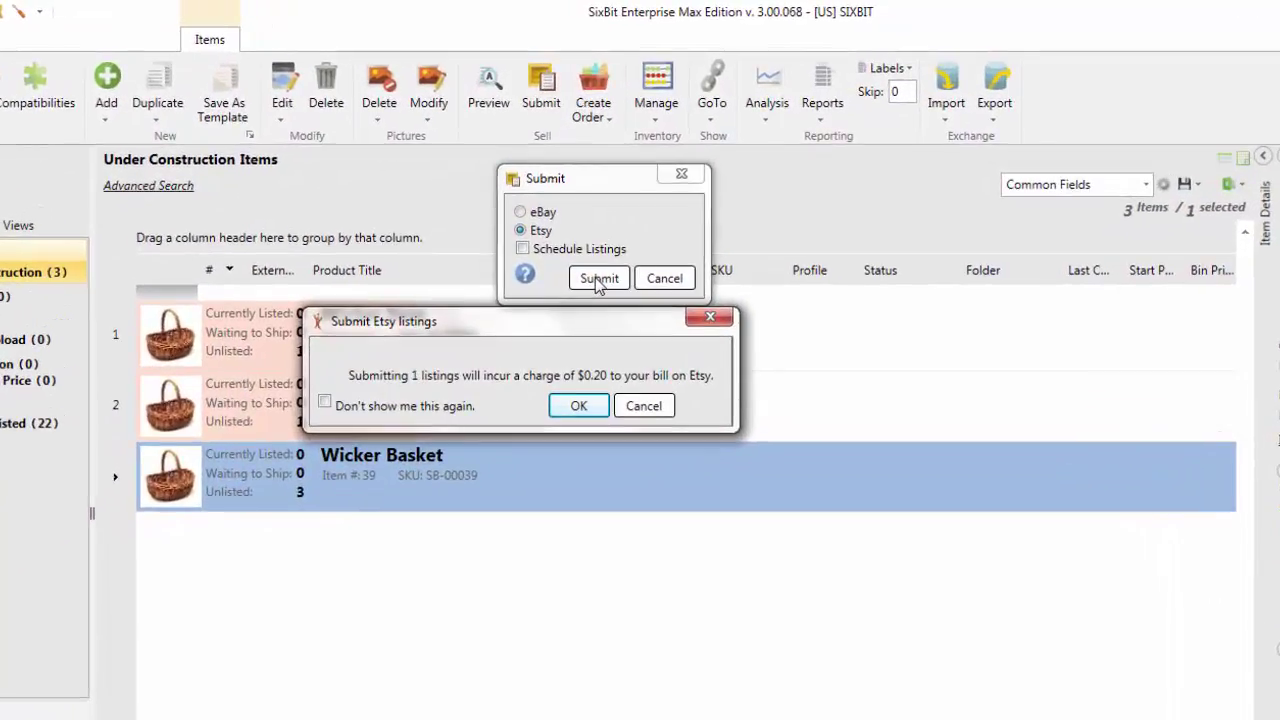
pyautogui.click(580, 408)
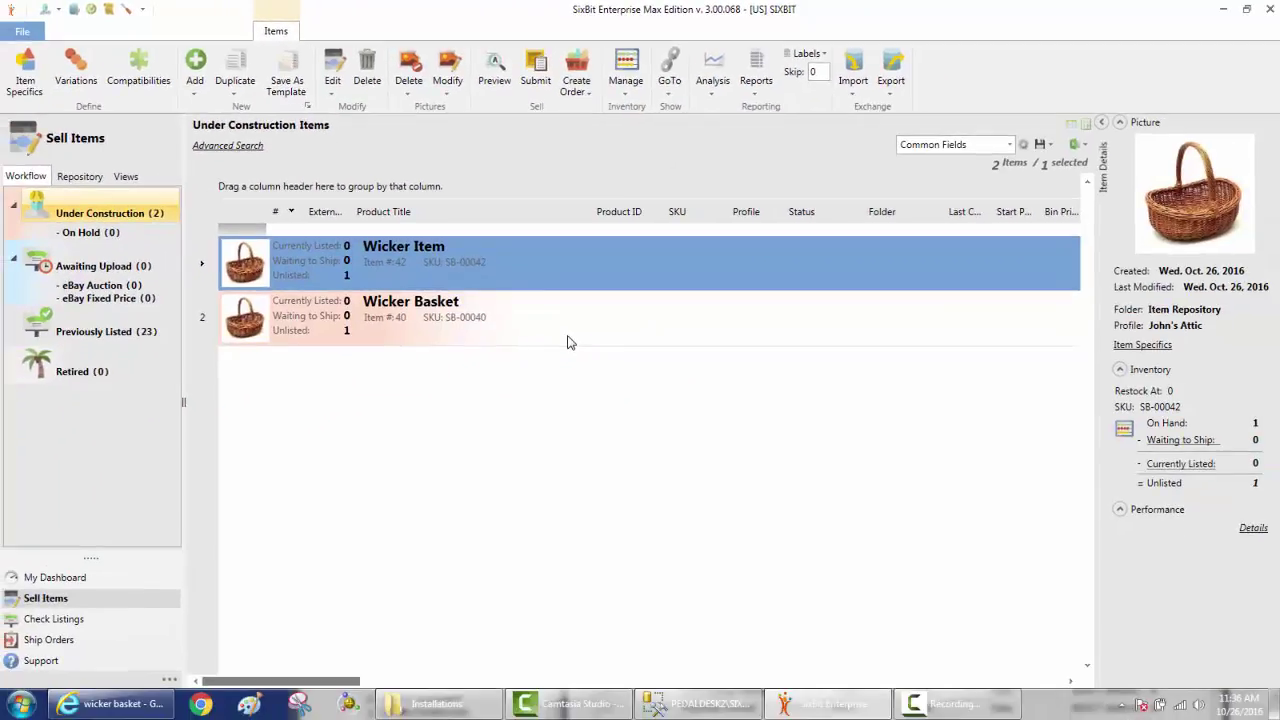
# - Show the Running listings and open the Wicker Basket's live $12.00 Etsy listing page
pyautogui.click(78, 622)
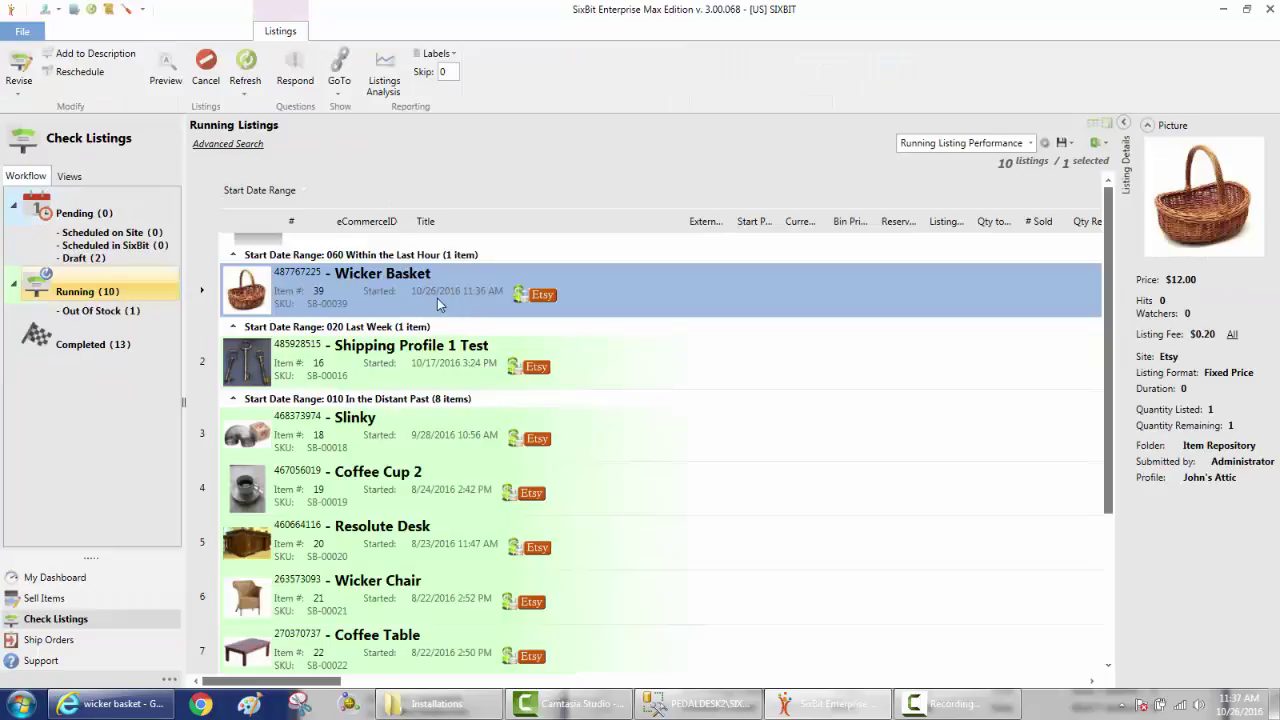
pyautogui.click(302, 276)
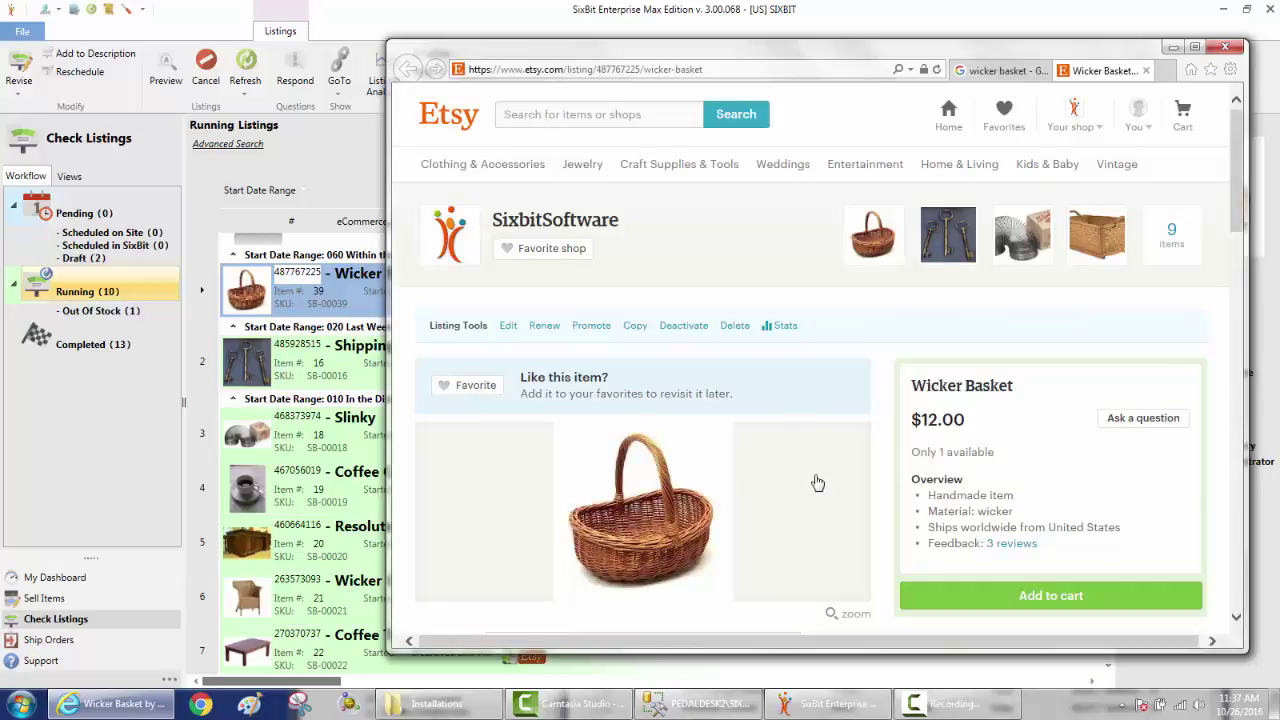
# - Close the Etsy listing browser window to return to SixBit's Running Listings
pyautogui.click(1225, 47)
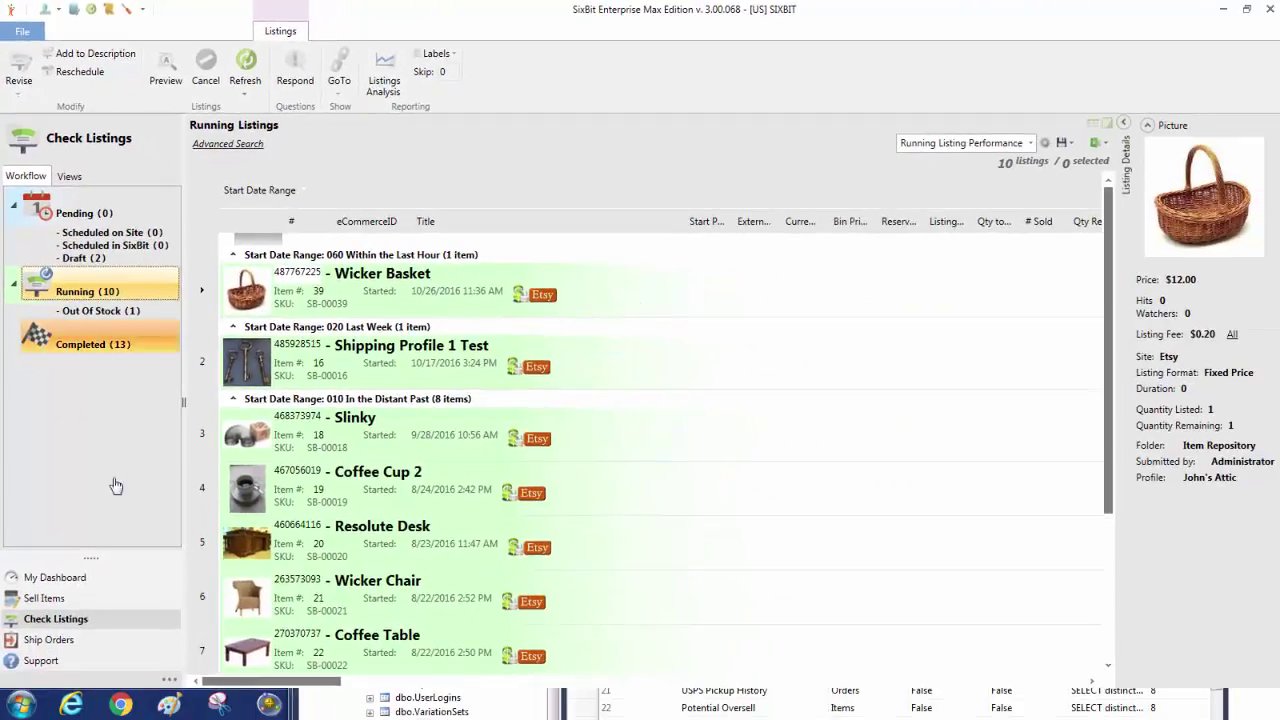
# - Change the Wicker Basket's Etsy allocation plan to 'Keep All Inventory Listed as Fixed Price'
pyautogui.click(44, 598)
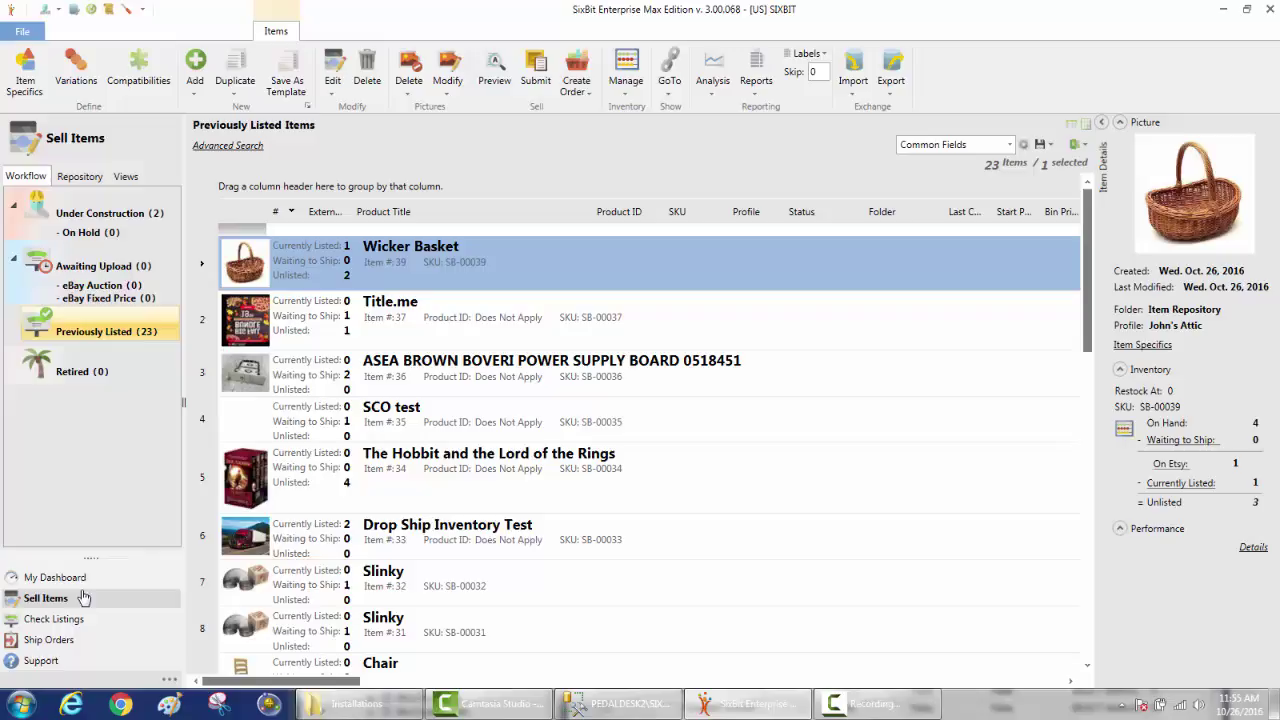
pyautogui.doubleClick(515, 269)
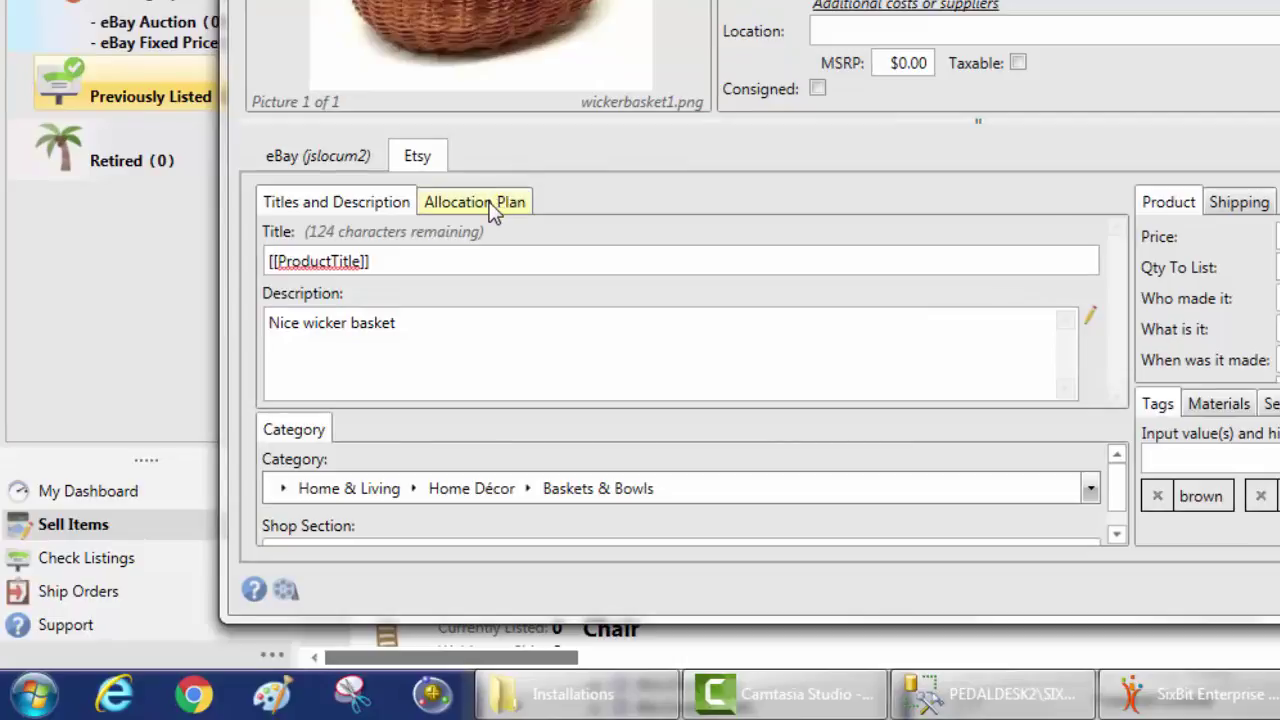
pyautogui.click(492, 210)
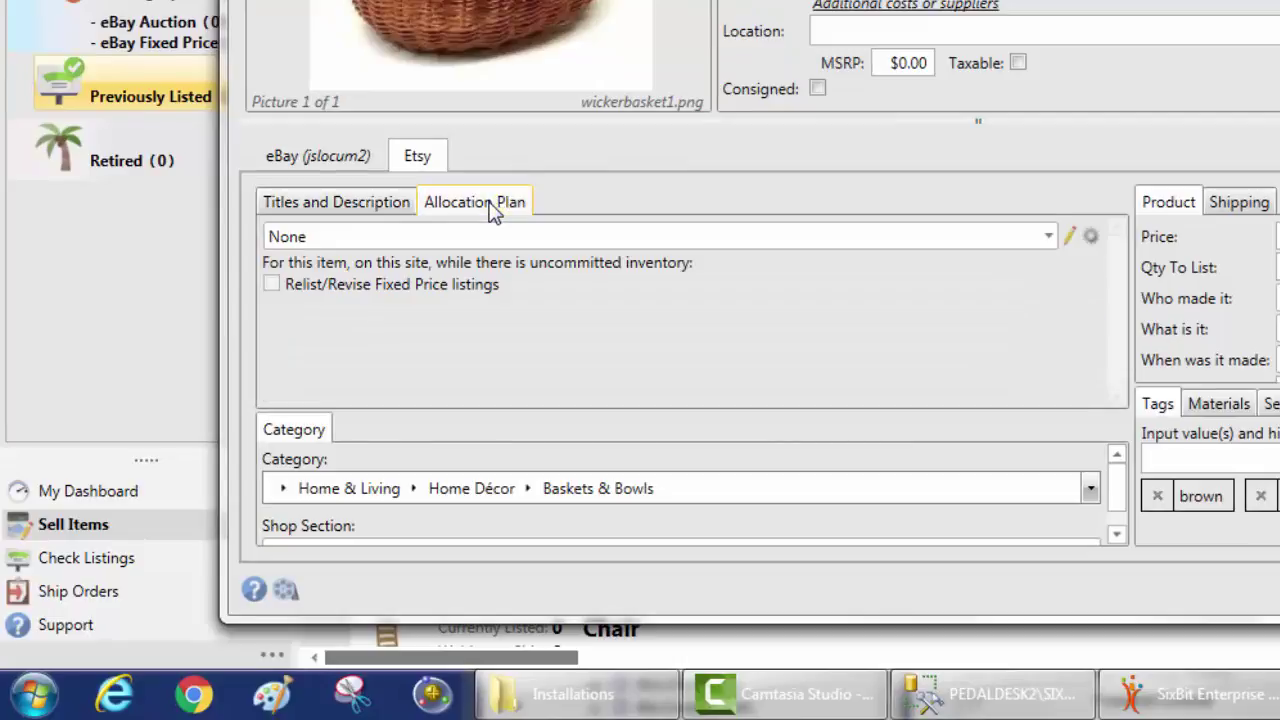
pyautogui.click(1050, 238)
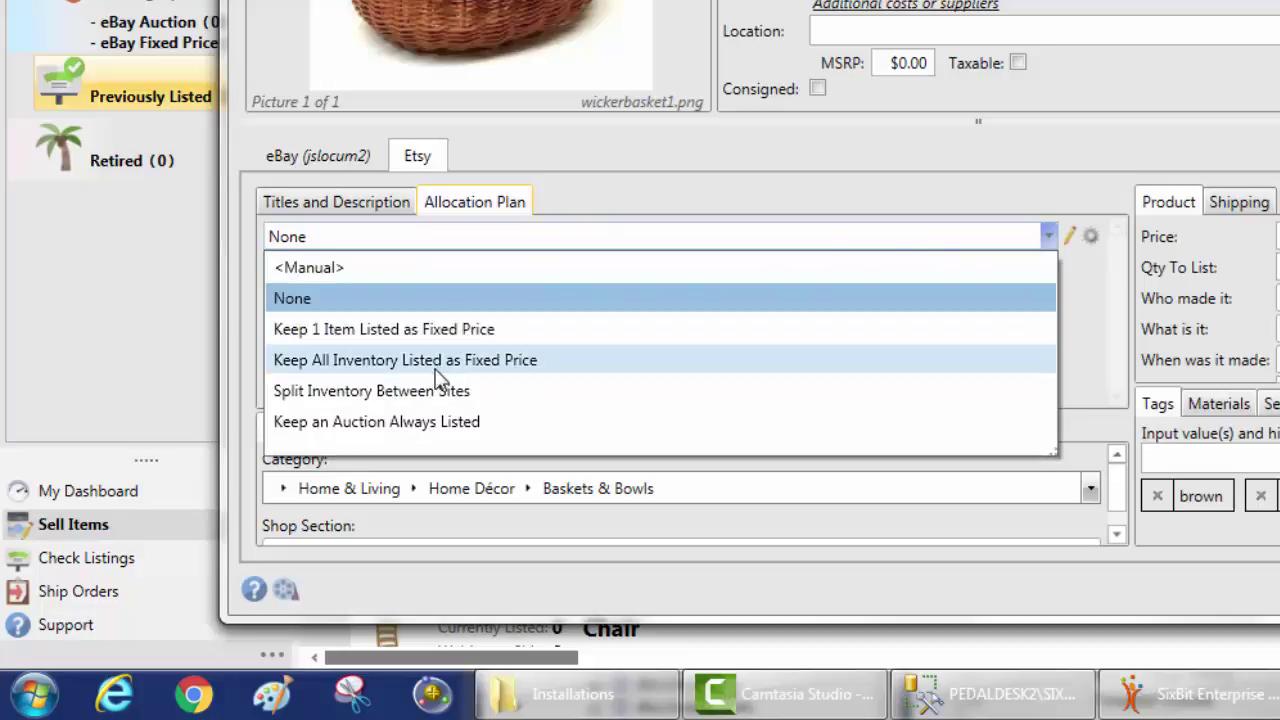
pyautogui.click(436, 368)
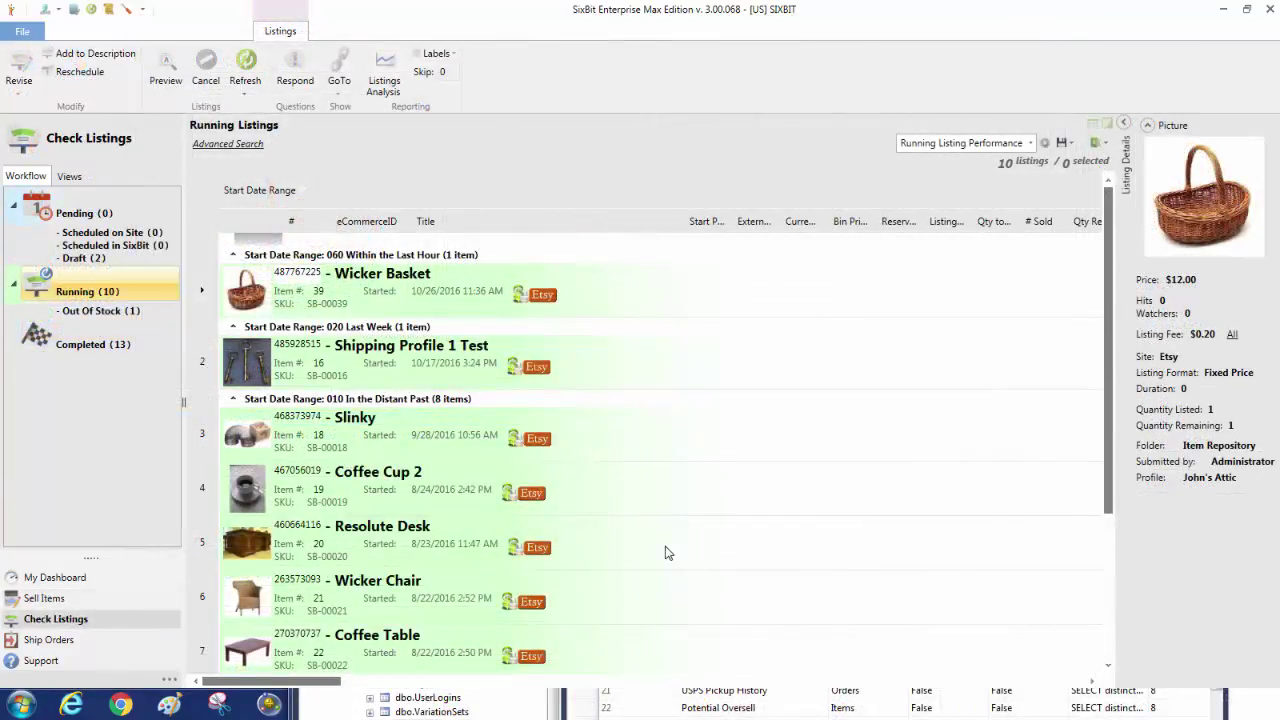
pyautogui.click(88, 346)
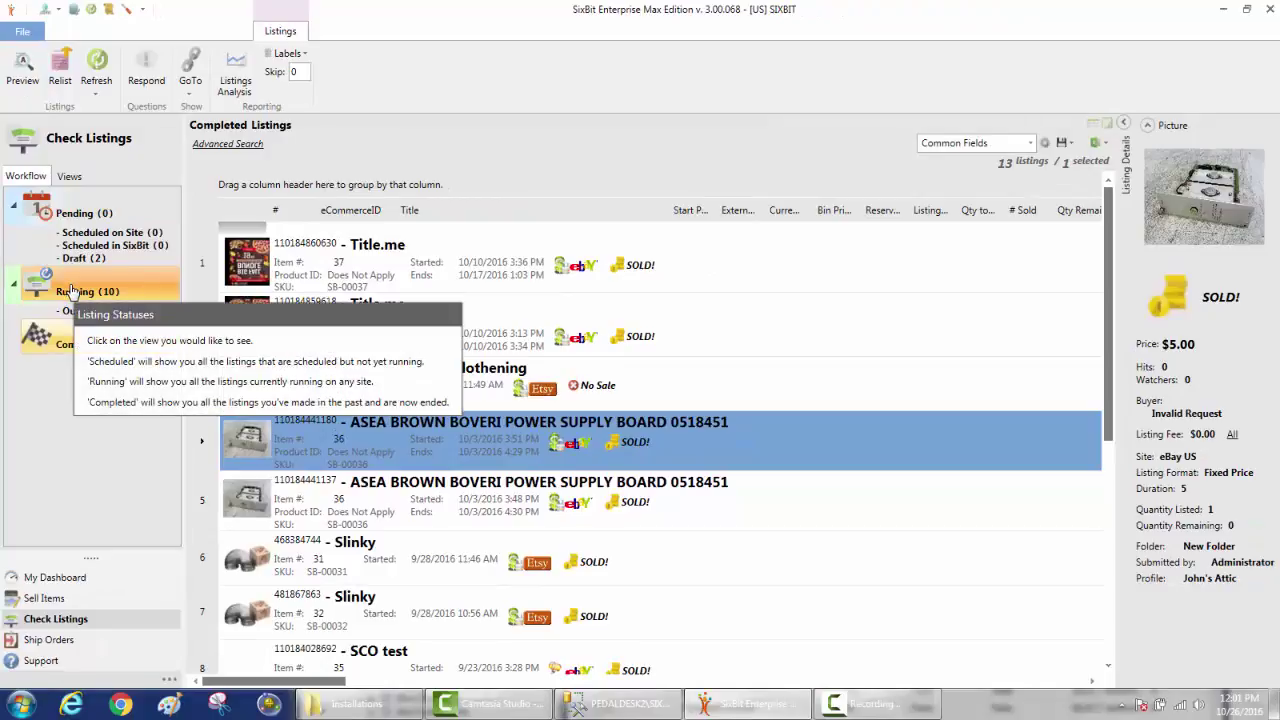
pyautogui.click(70, 290)
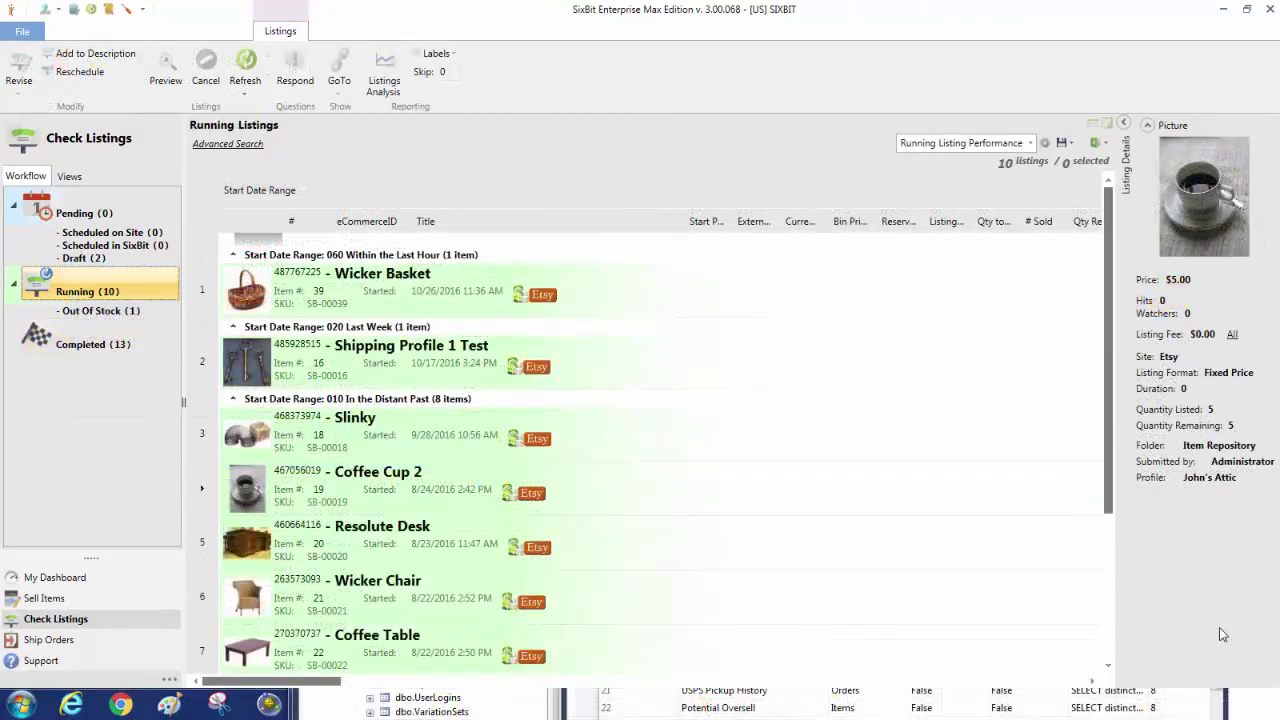